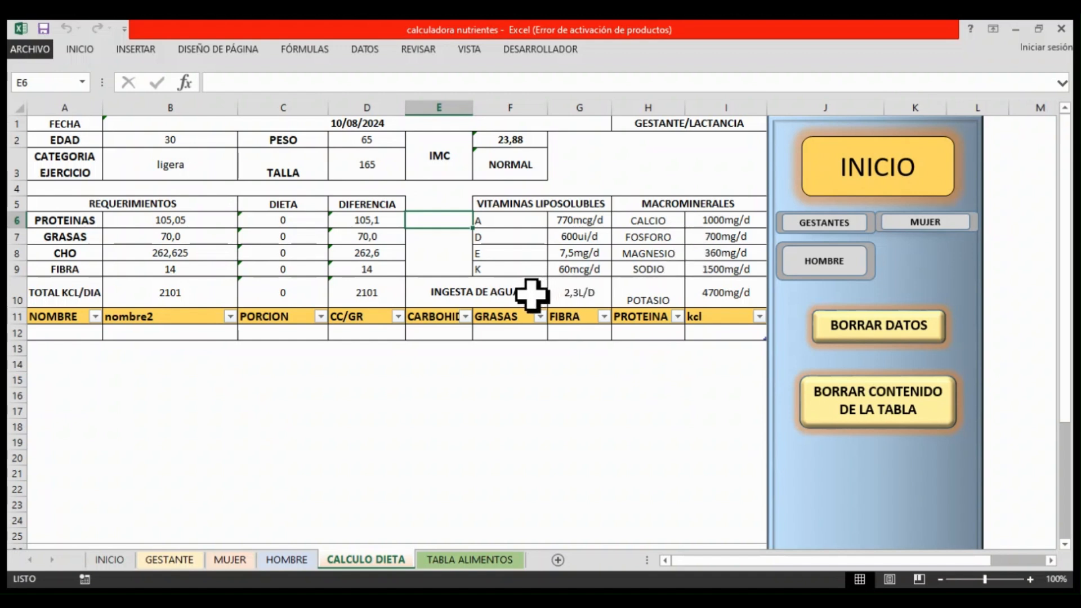
- Fill the first row of the food table with CHOCO as the name and a portion of 1
key(ctrl+b)
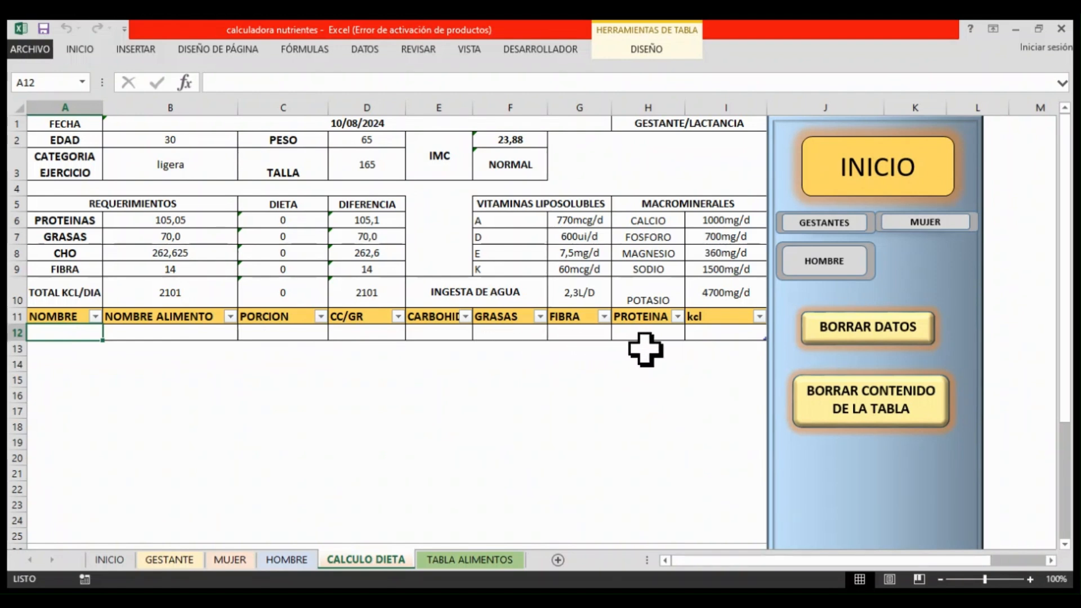
click(191, 379)
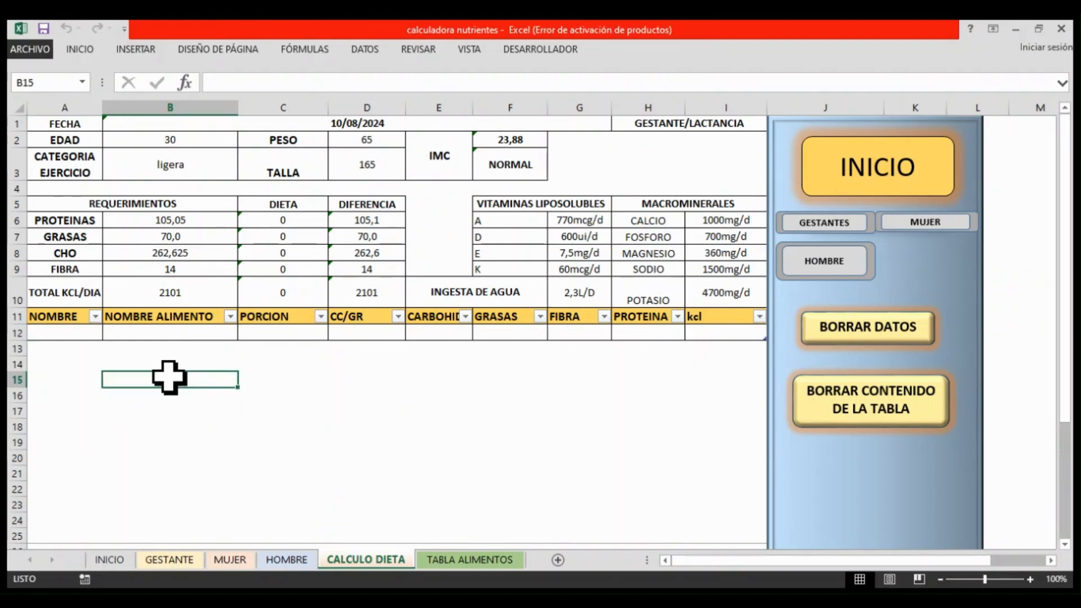
click(56, 333)
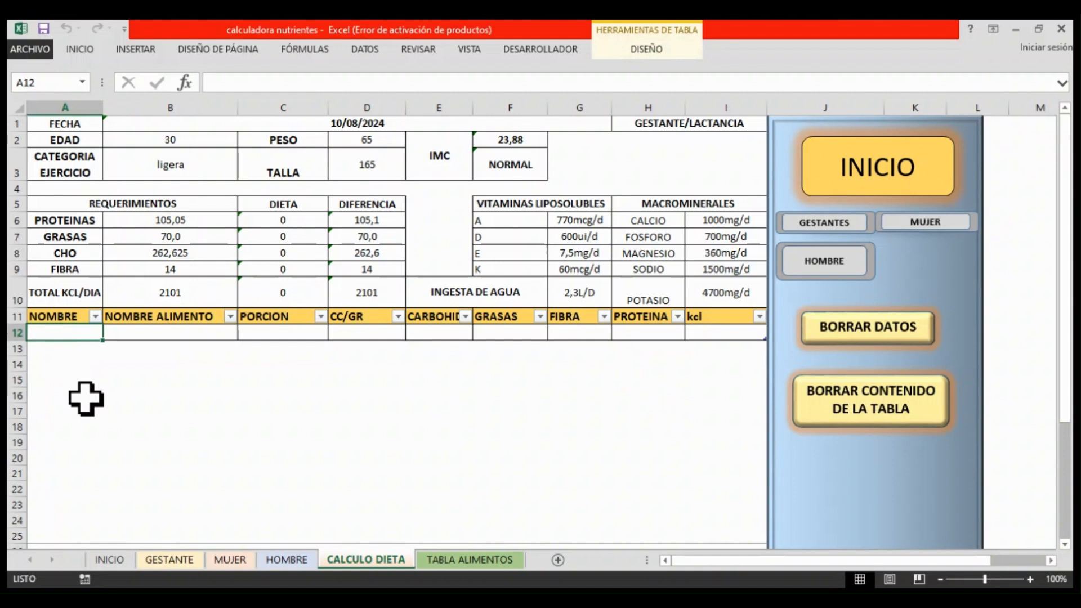
text(CHOCO)
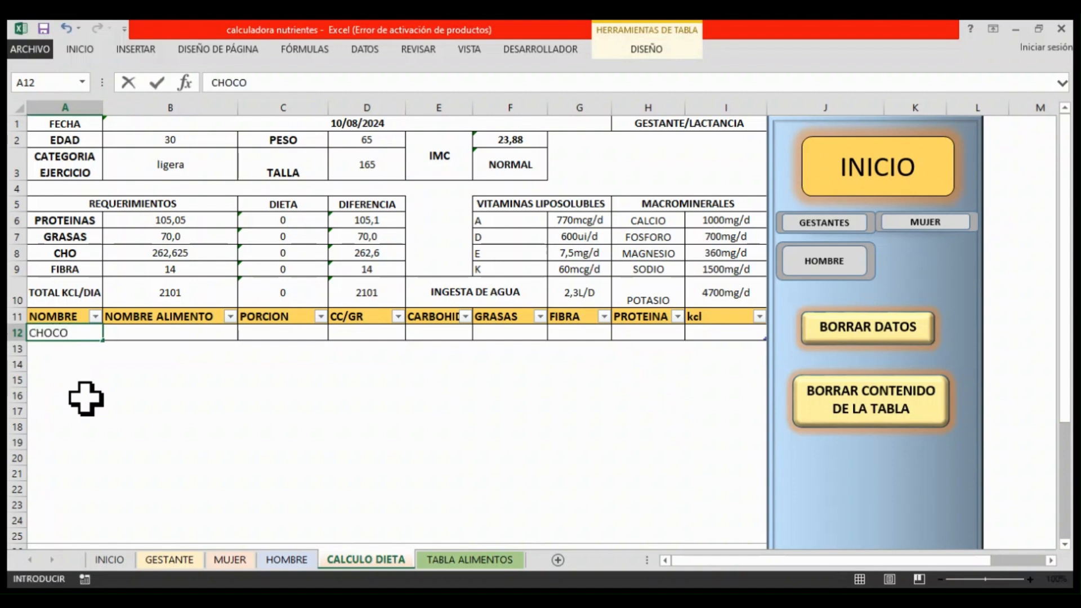
key(Tab)
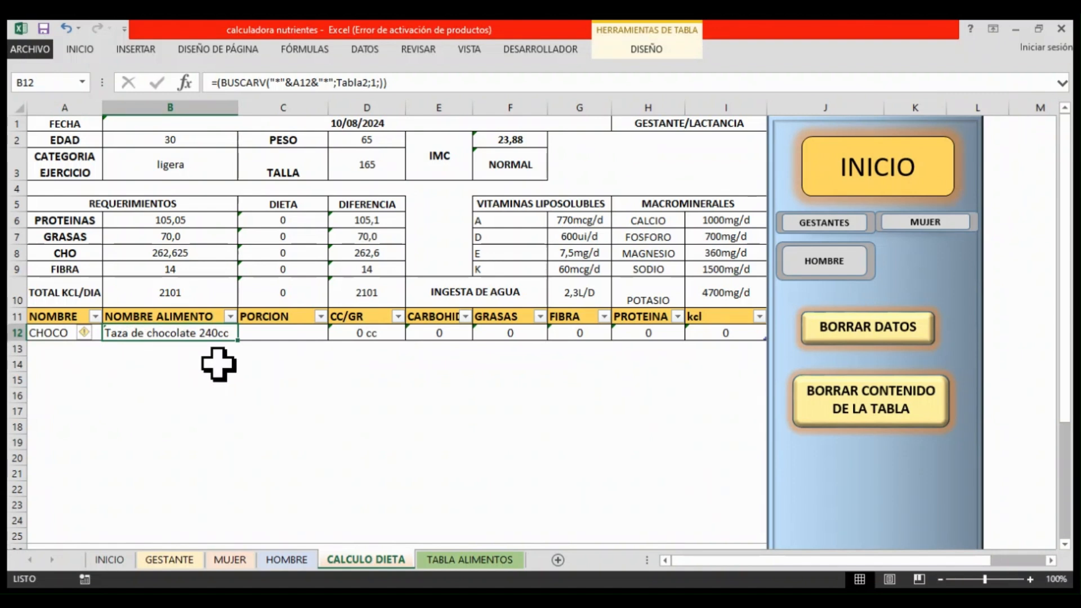
key(Tab)
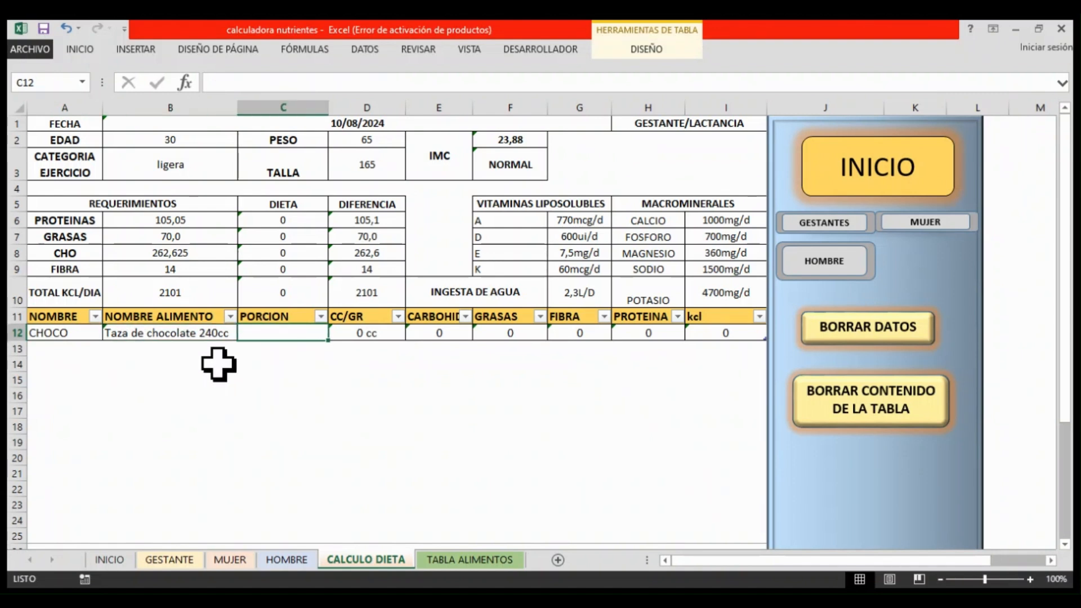
text(1)
key(Tab)
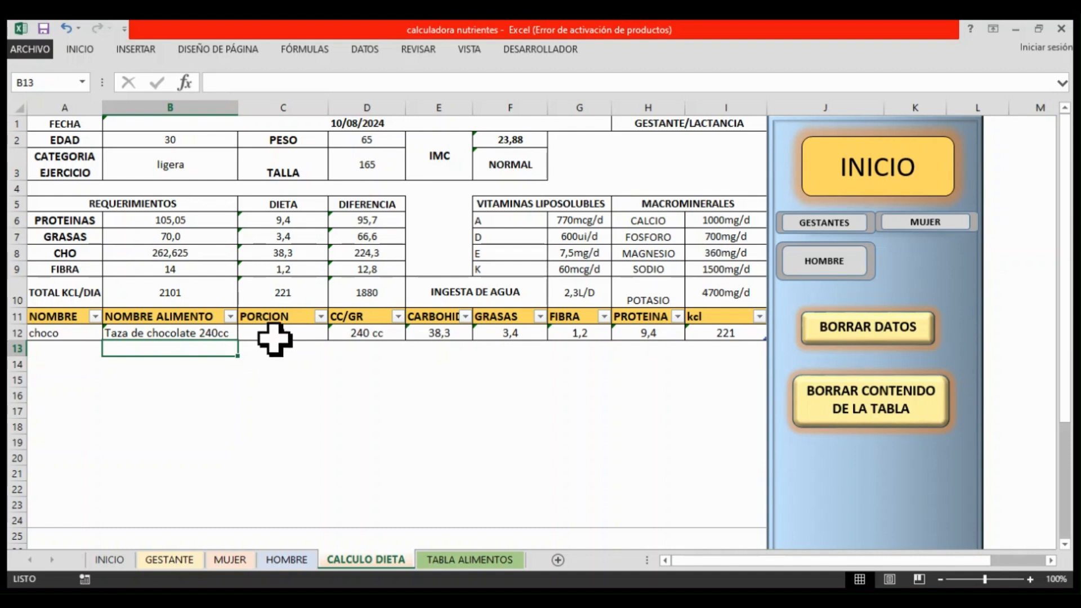
- Change the portion of the chocolate row to 2 and then to 3
click(274, 338)
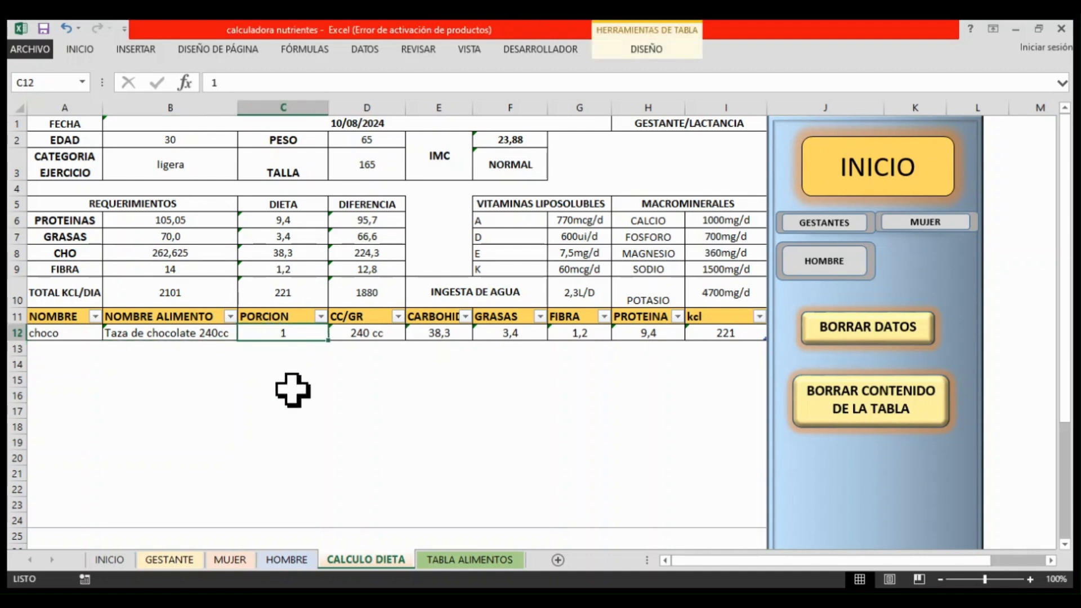
text(2)
key(Return)
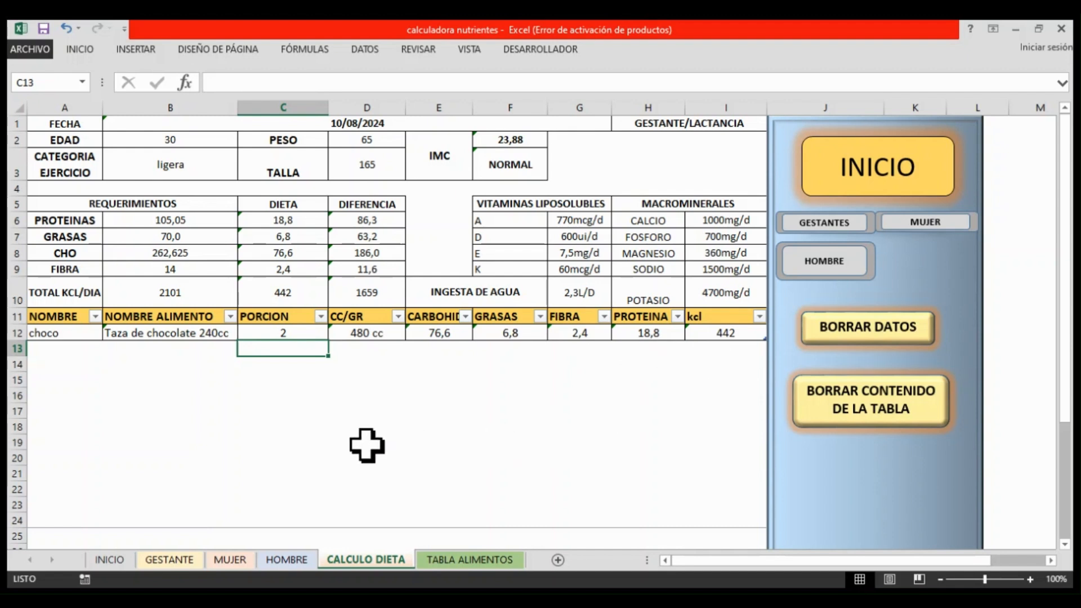
key(Up)
text(3)
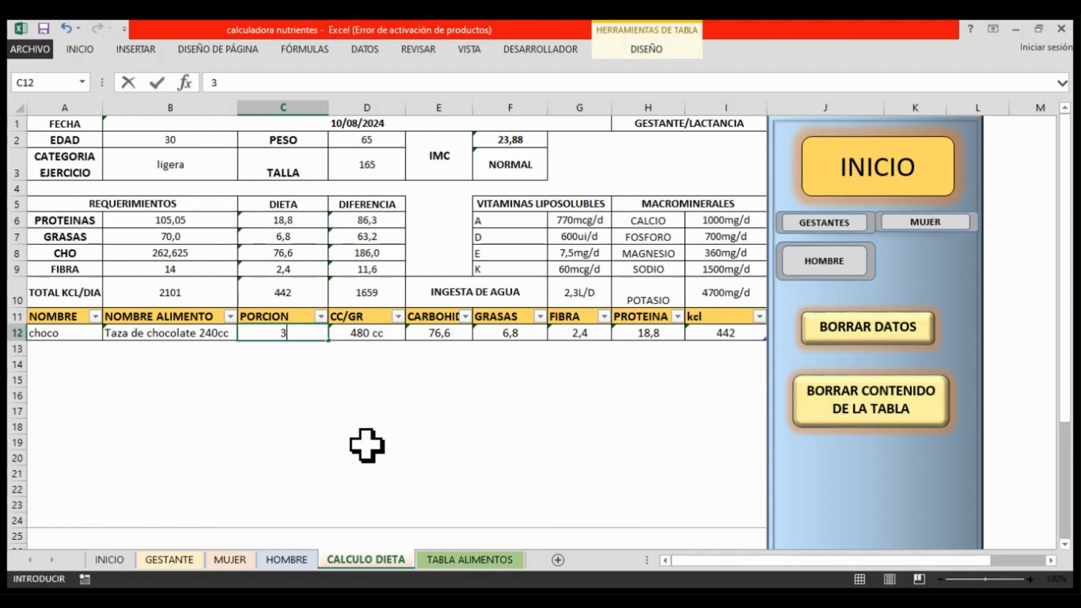
key(Return)
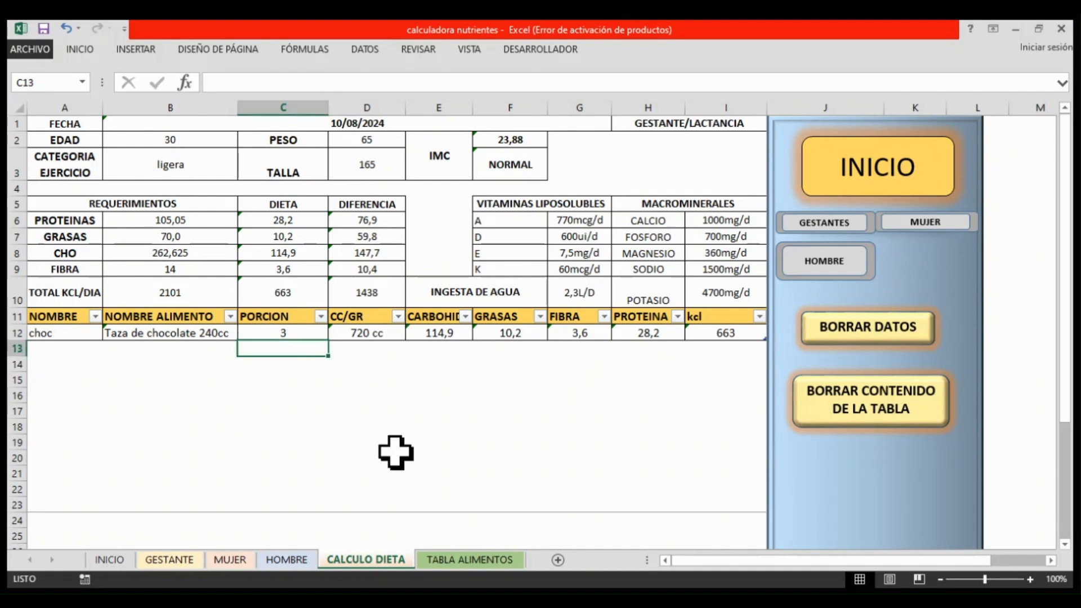
- Add a food row below the chocolate with the name pan and a portion of 1
key(Left)
key(Left)
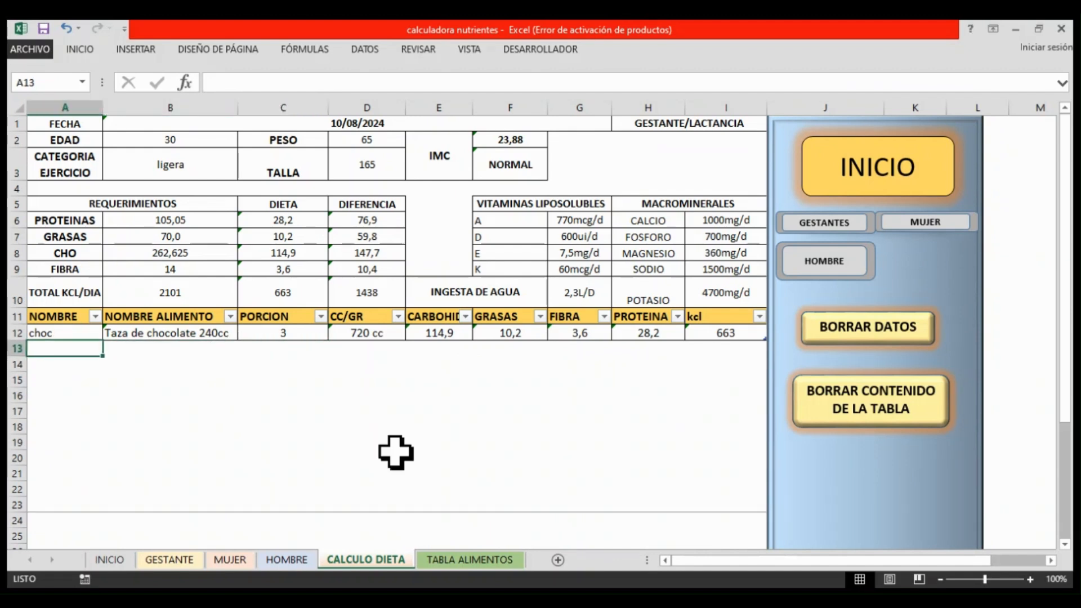
text(h)
key(BackSpace)
text(pan)
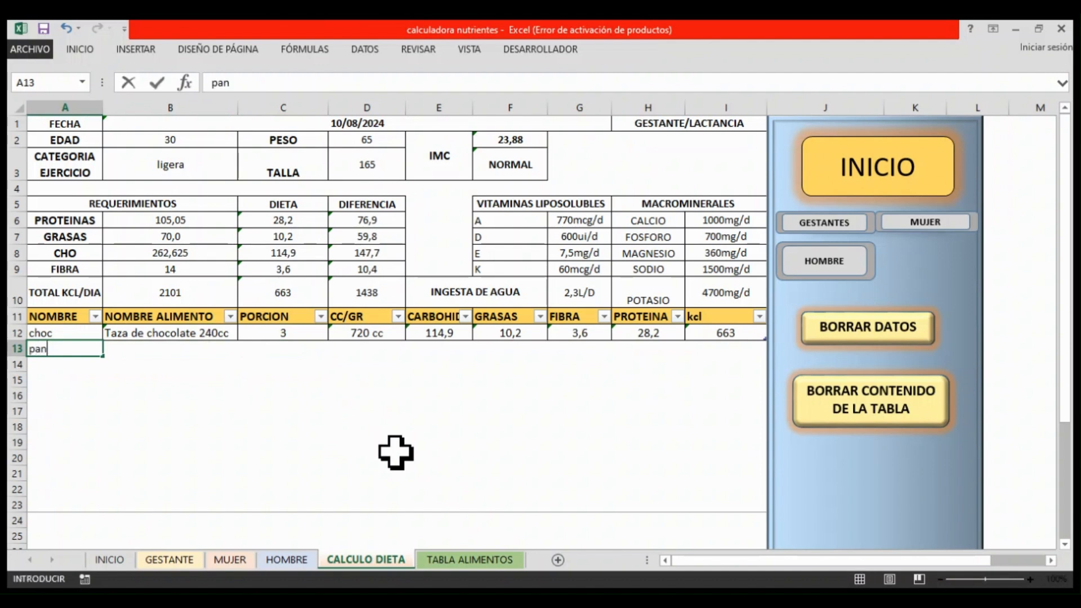
key(Tab)
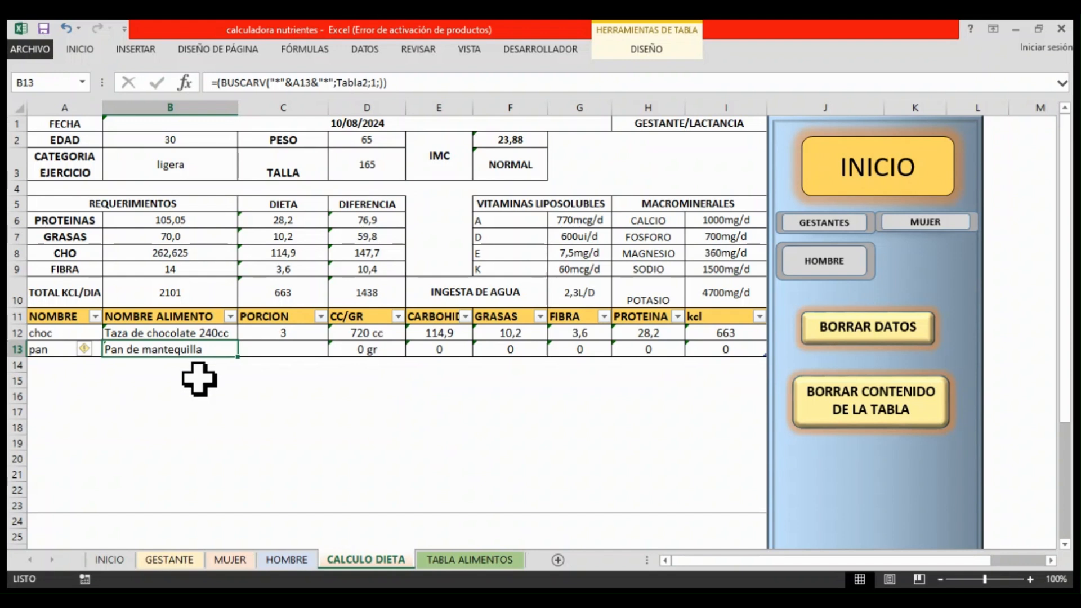
key(Tab)
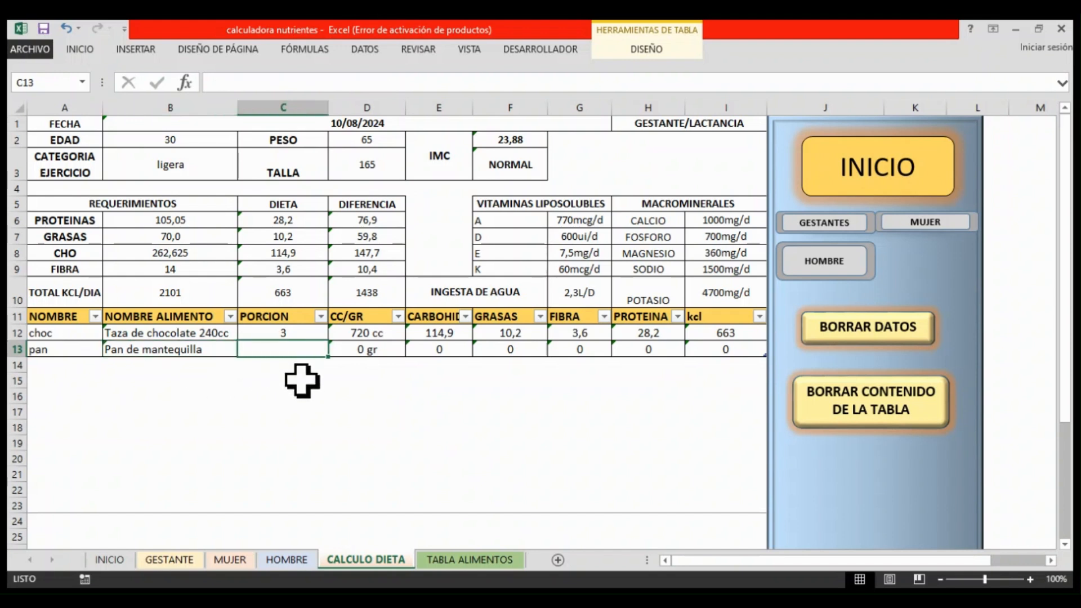
text(1)
key(Return)
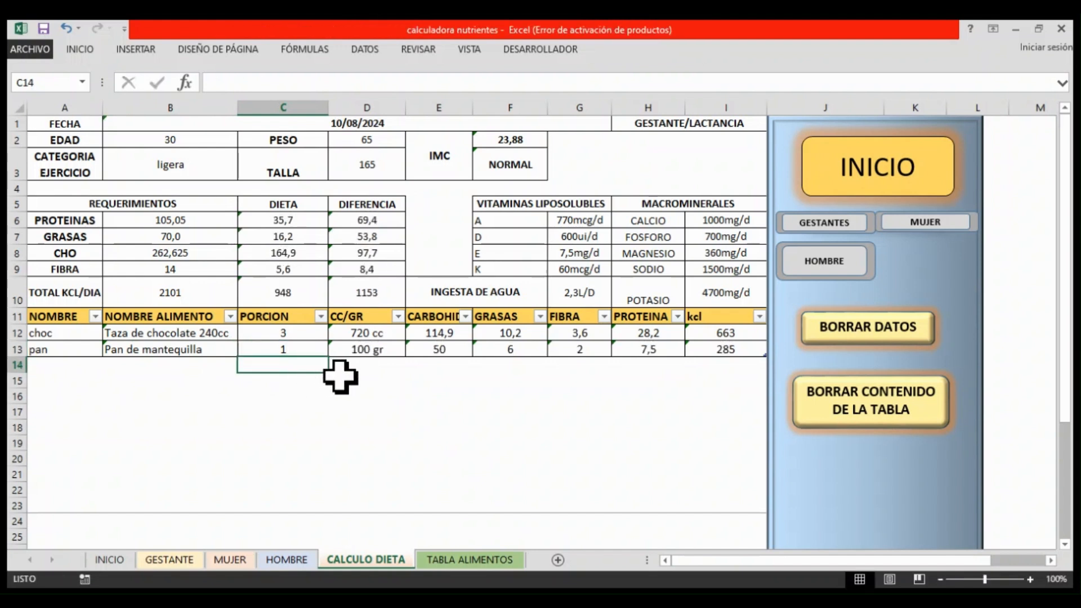
- Set the portion of the pan row to 2
key(Up)
text(2)
key(Return)
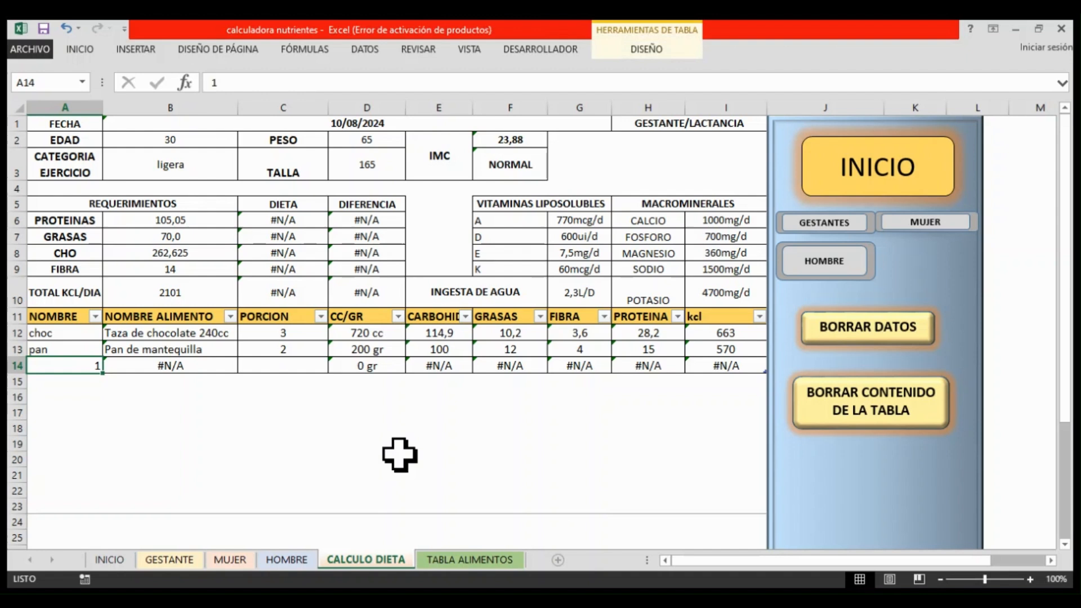
- Enter huevo as the food name in row 14 and set its portion to 0,6
text(huevo)
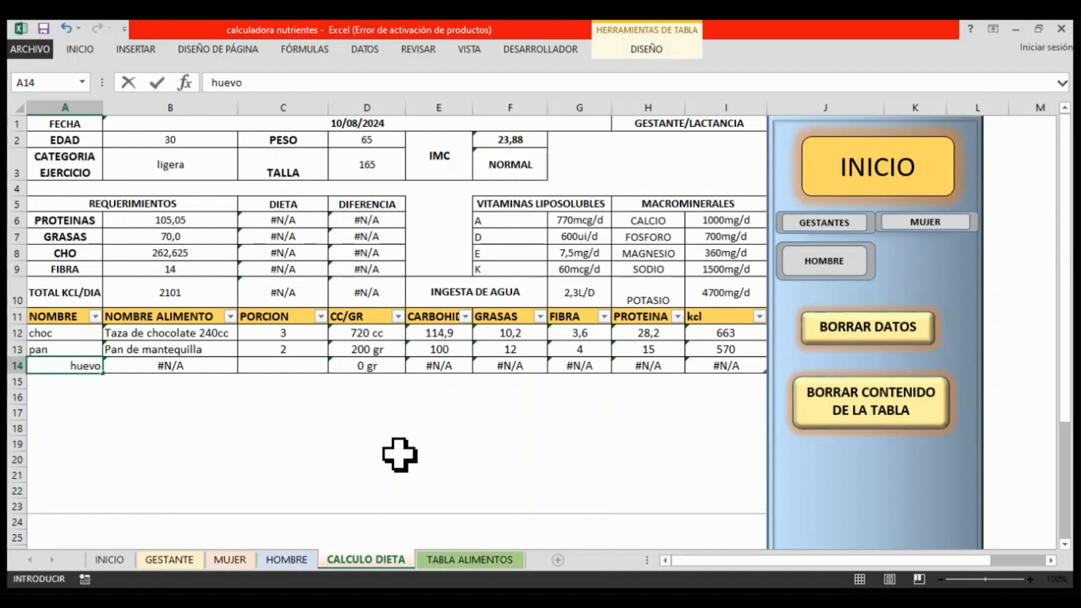
key(Tab)
key(Tab)
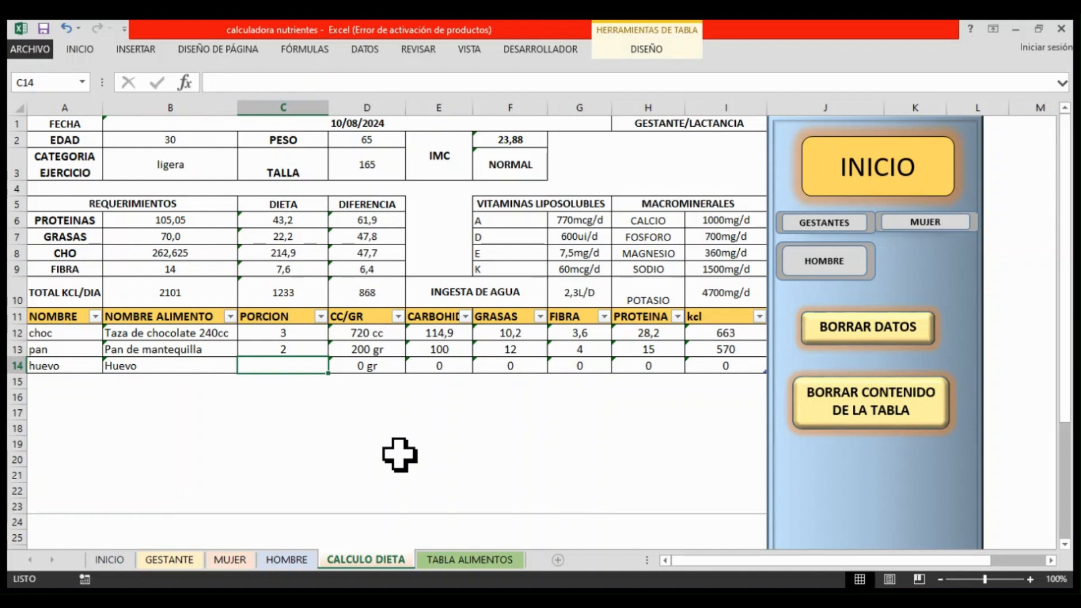
text(0,6)
key(Tab)
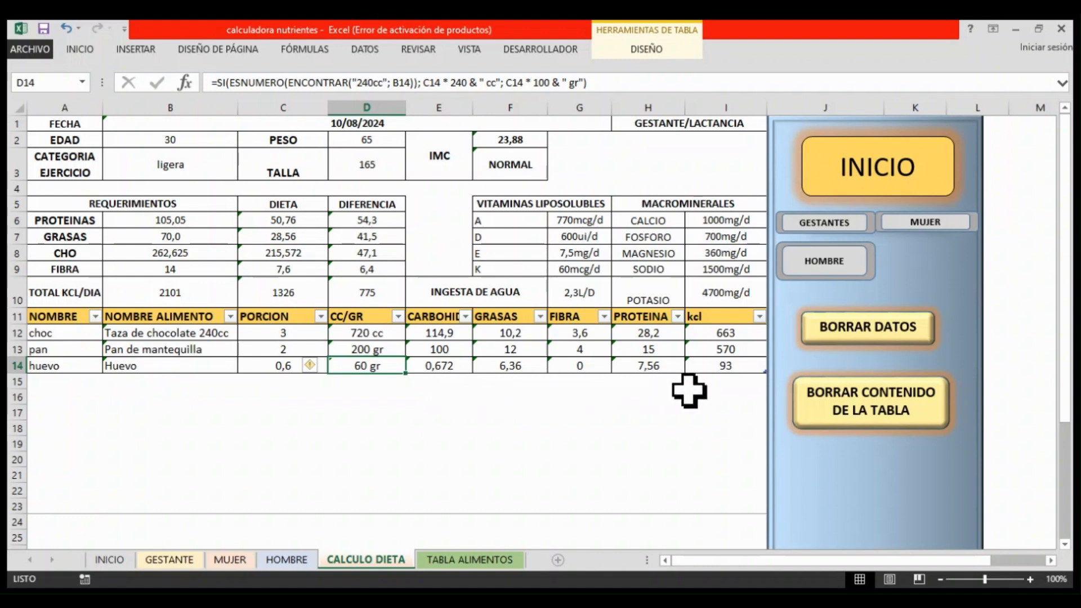
- Add a food row in row 15 with the name arroz and a portion of 2
click(65, 382)
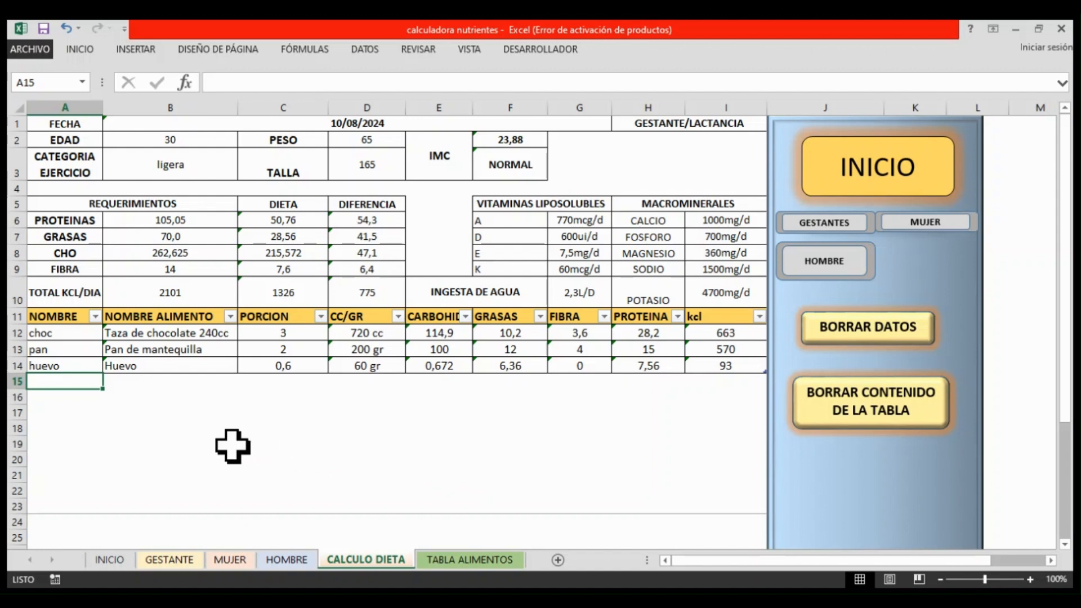
text(arroz)
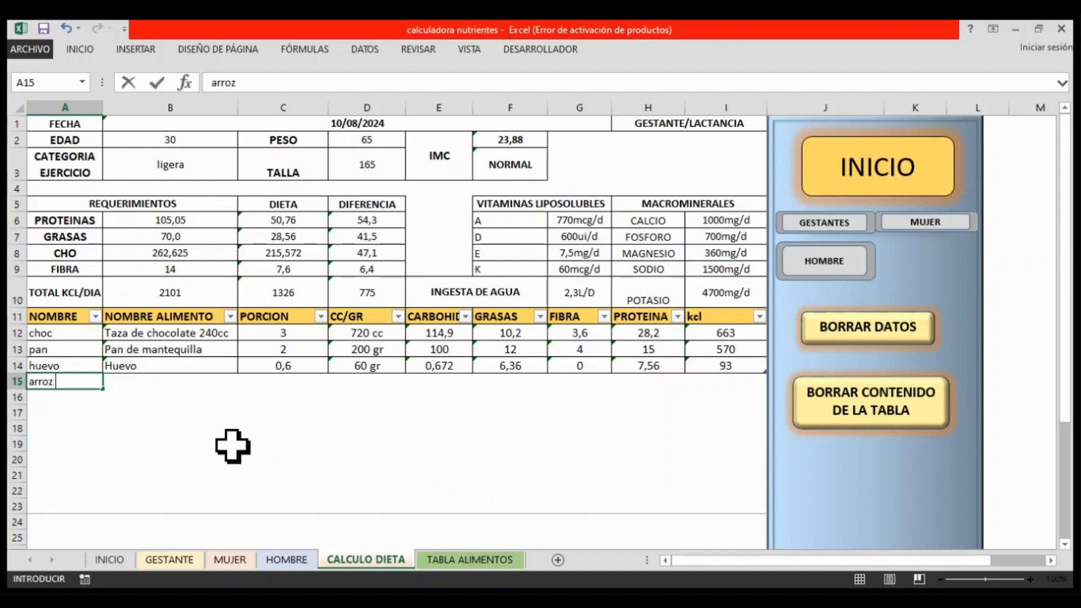
key(Tab)
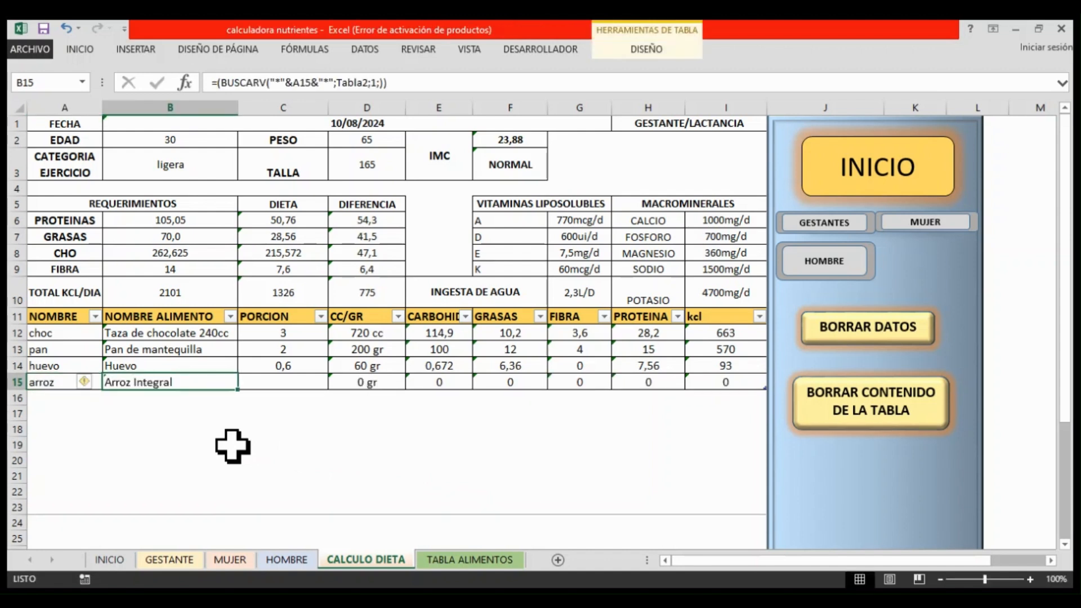
key(Tab)
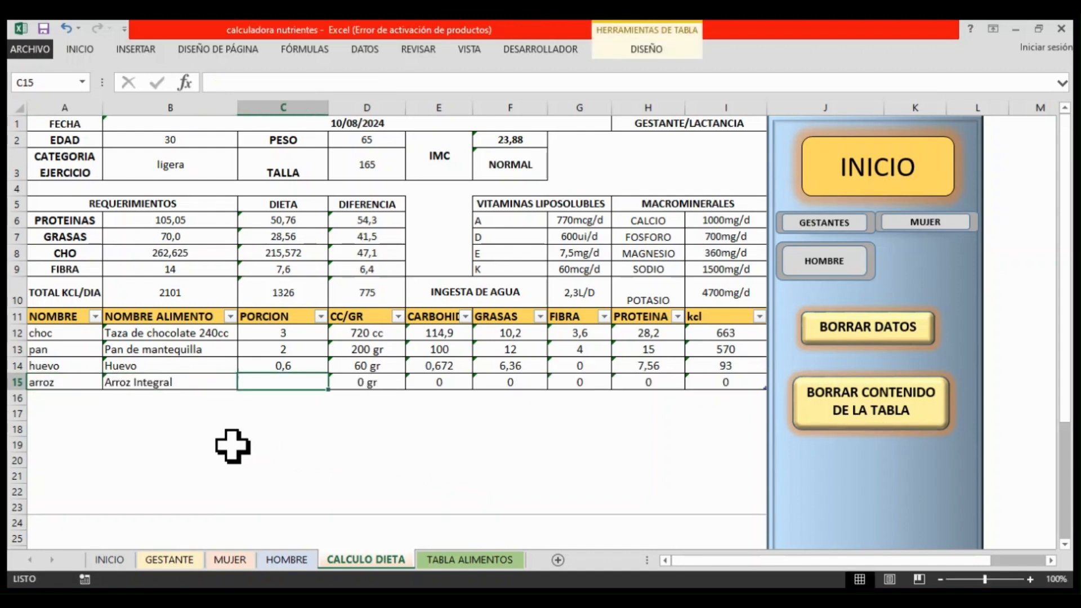
text(2)
key(Tab)
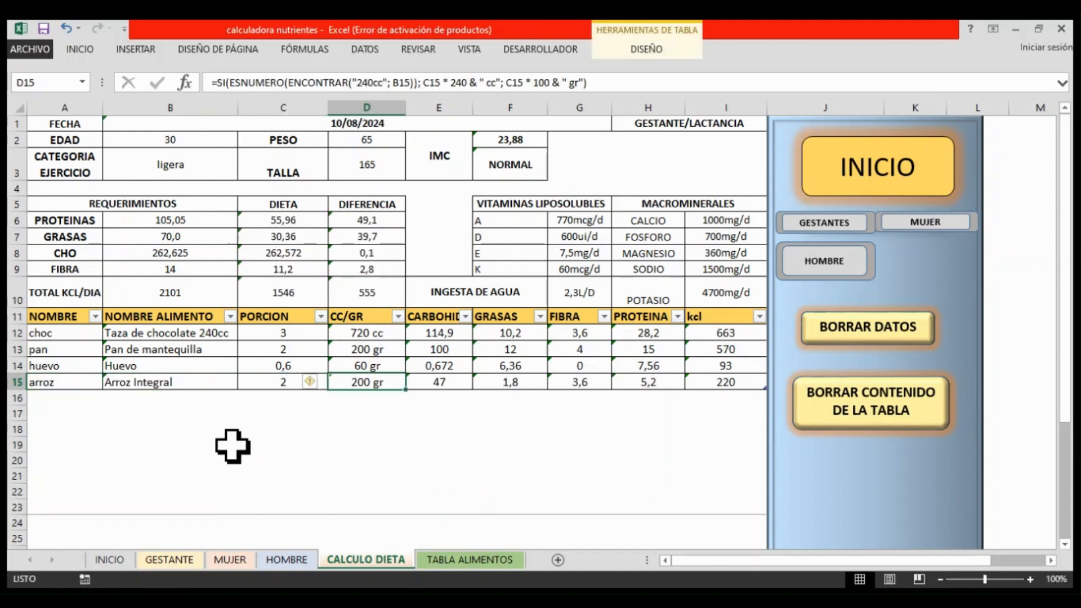
- Add a food row in row 16 with the name cerdo and a portion of 2
key(Down)
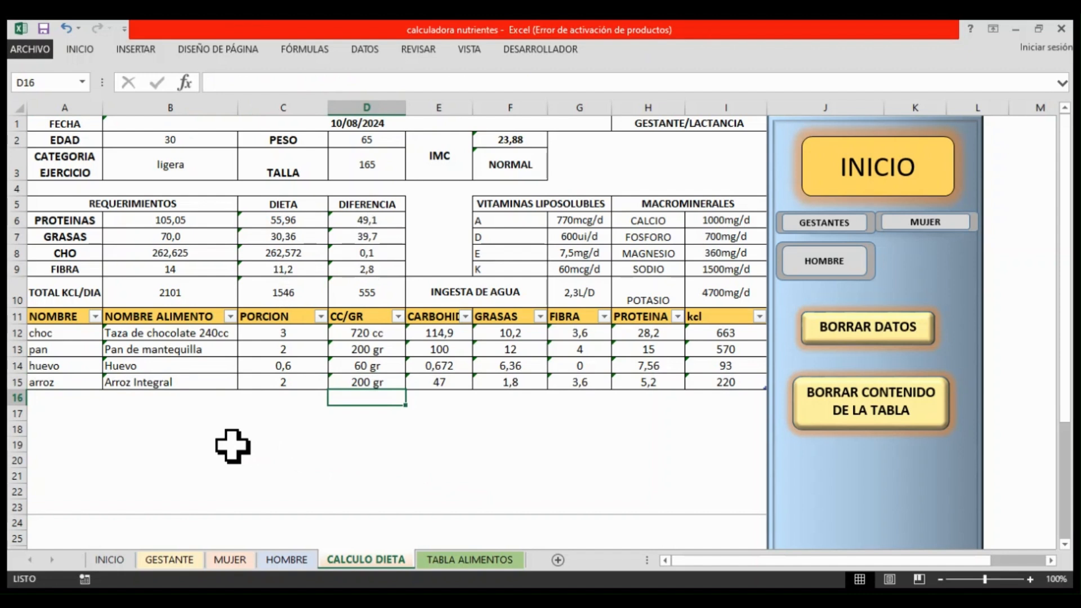
key(Left)
key(Left)
key(Left)
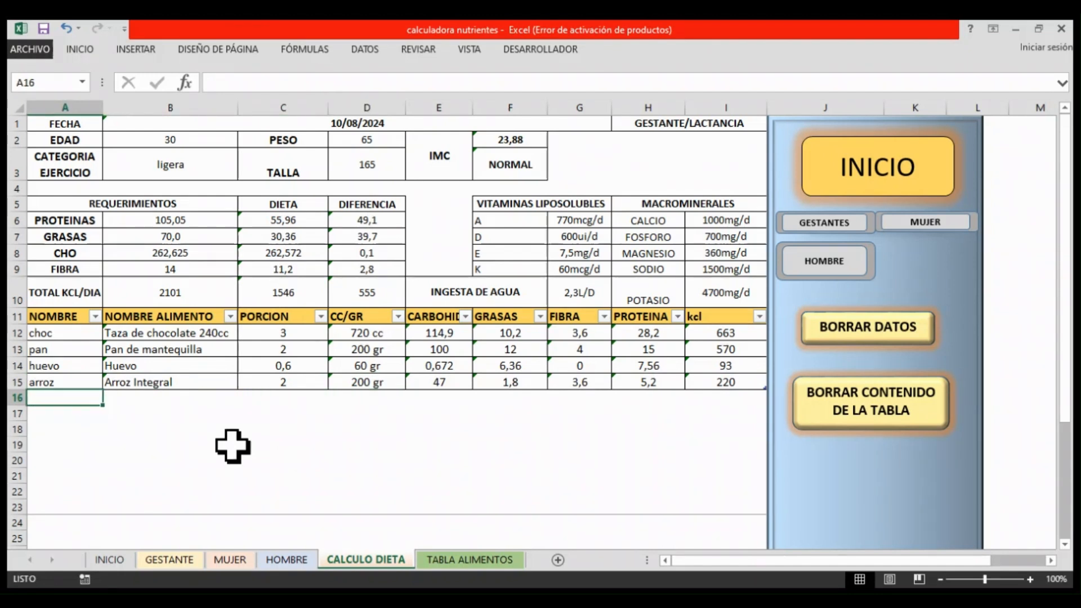
text(cerdo)
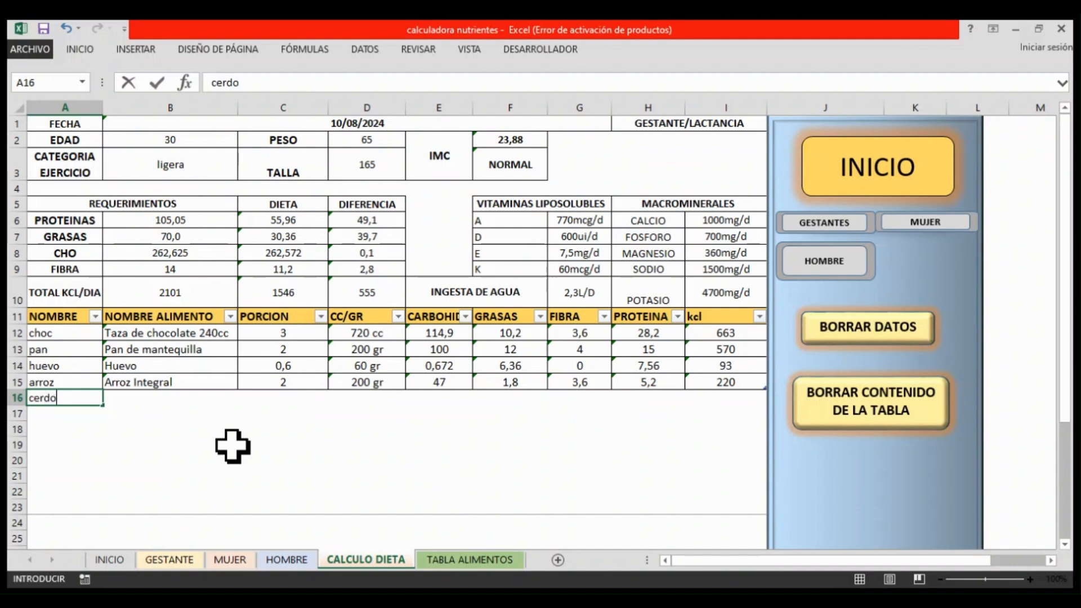
key(Tab)
key(Tab)
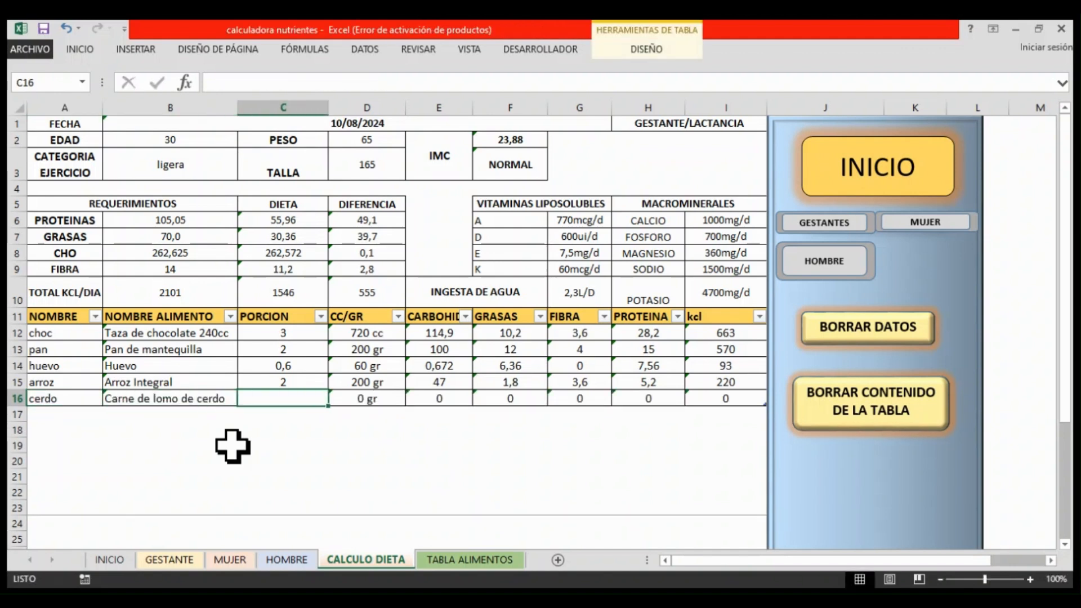
text(20)
key(BackSpace)
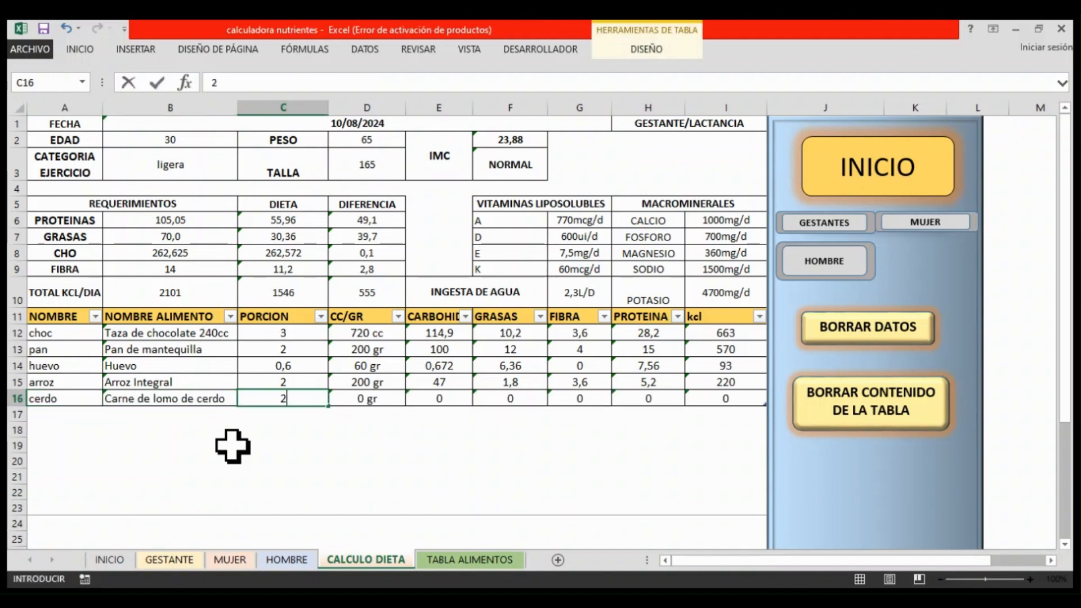
key(Return)
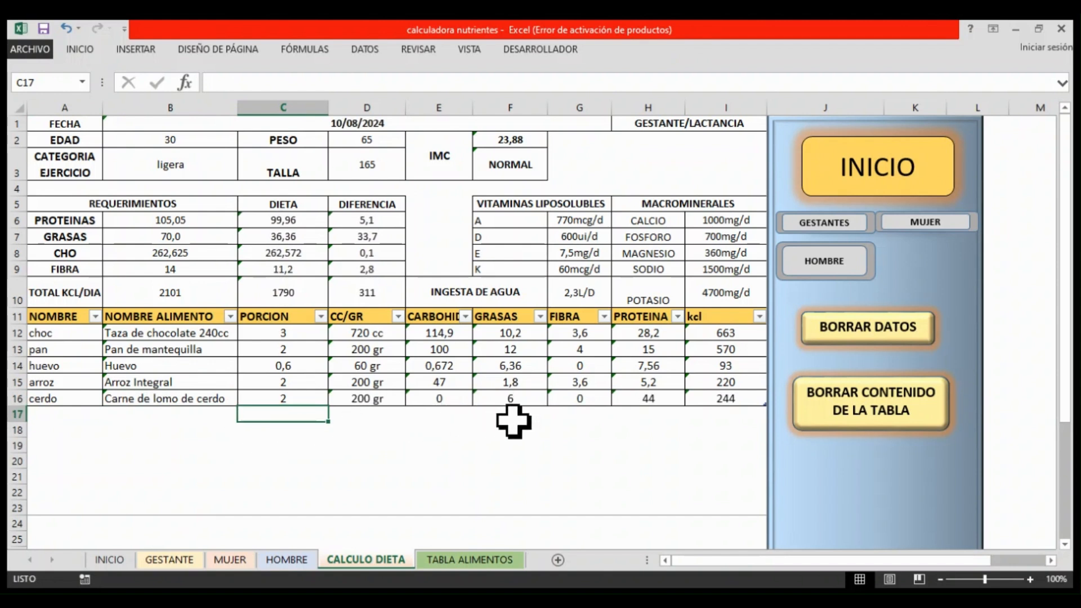
- Add a food row in row 17 with the name papa and a portion of 2
key(Left)
key(Left)
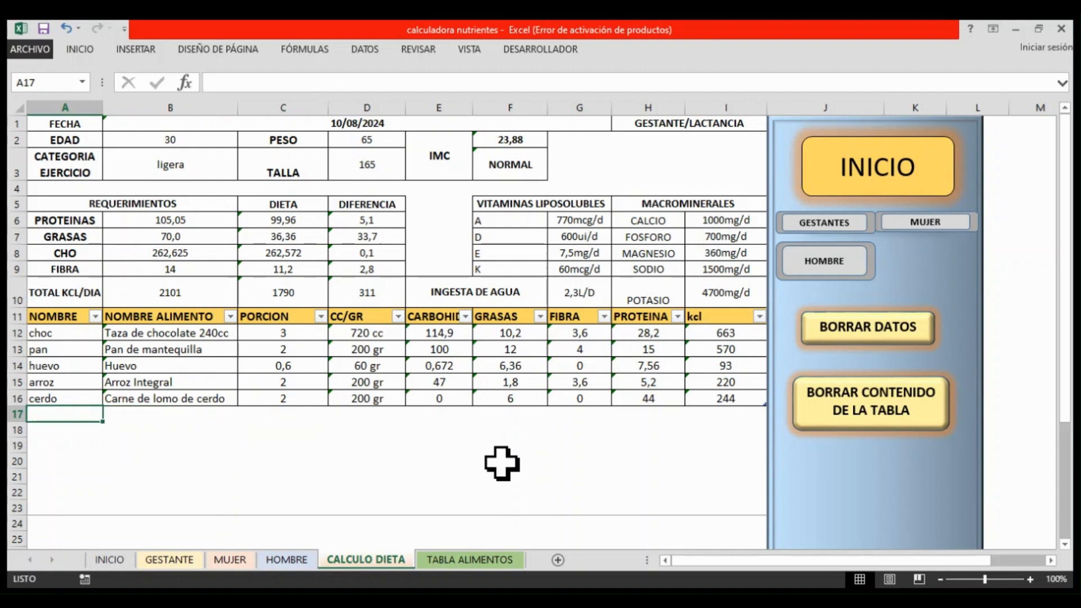
text(papa)
key(Tab)
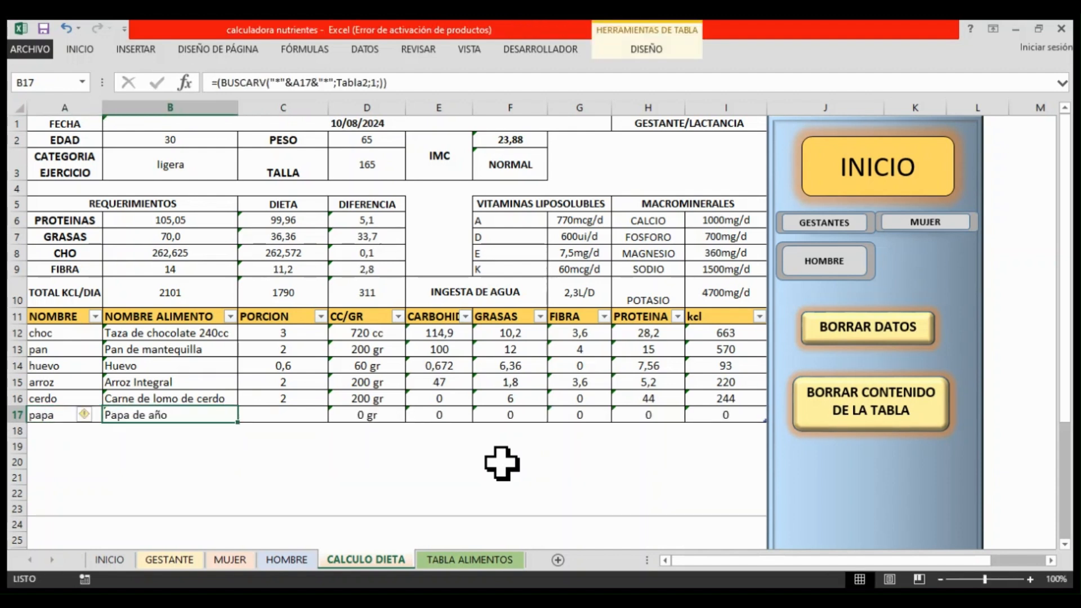
key(Tab)
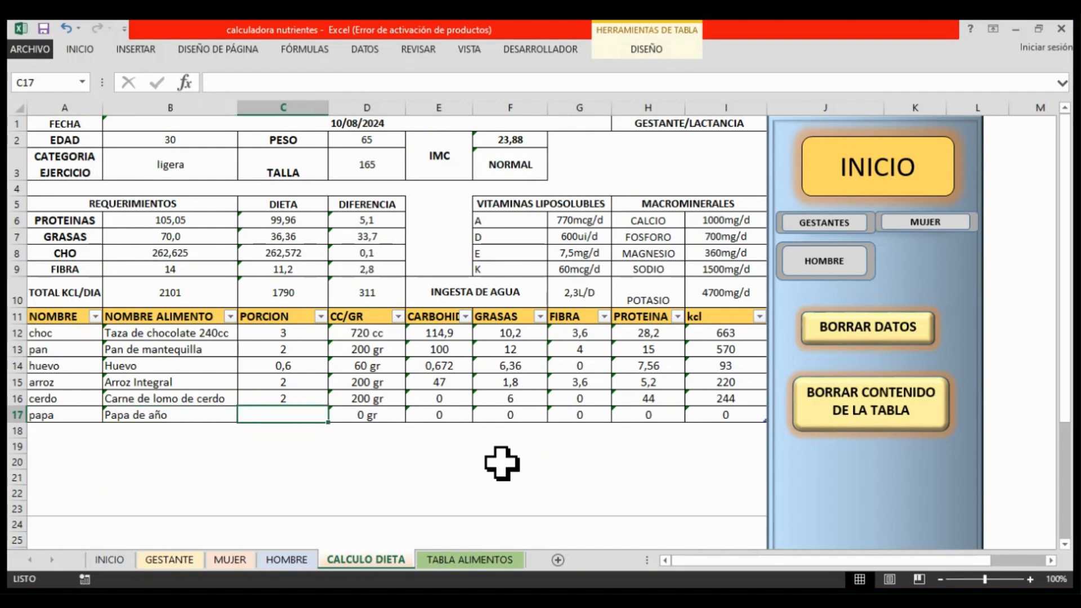
text(2)
key(Return)
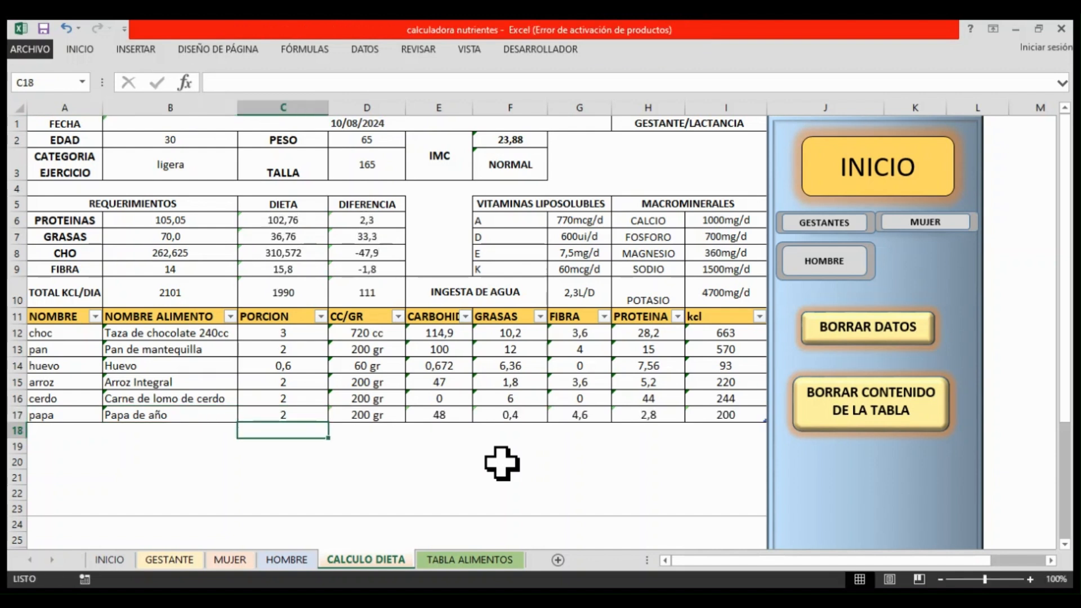
- Add a food row in row 18 with the name papa cri and a portion of 1
key(Left)
key(Left)
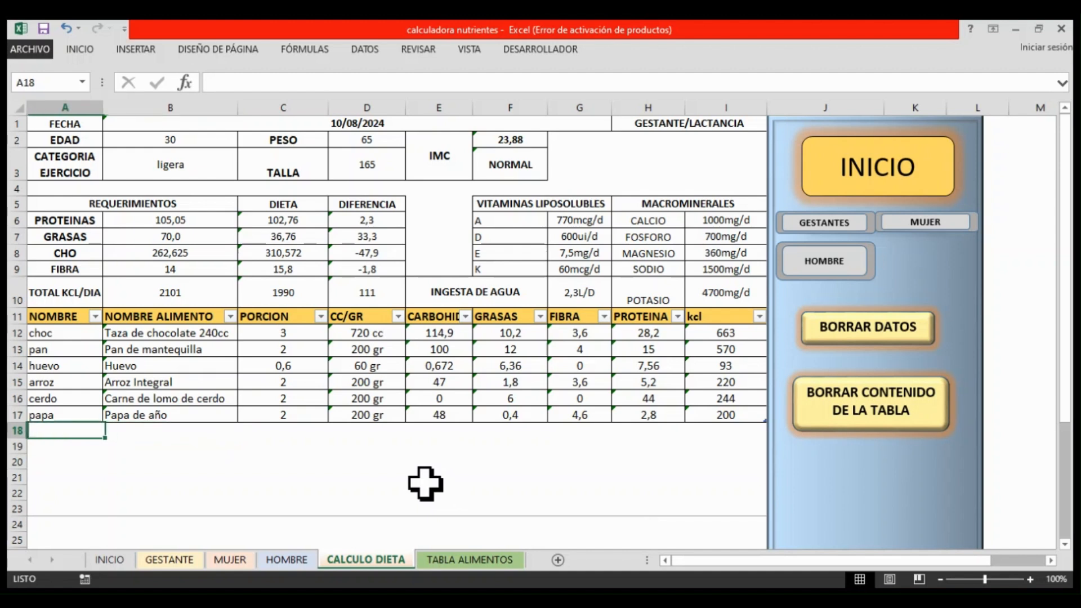
text(papa )
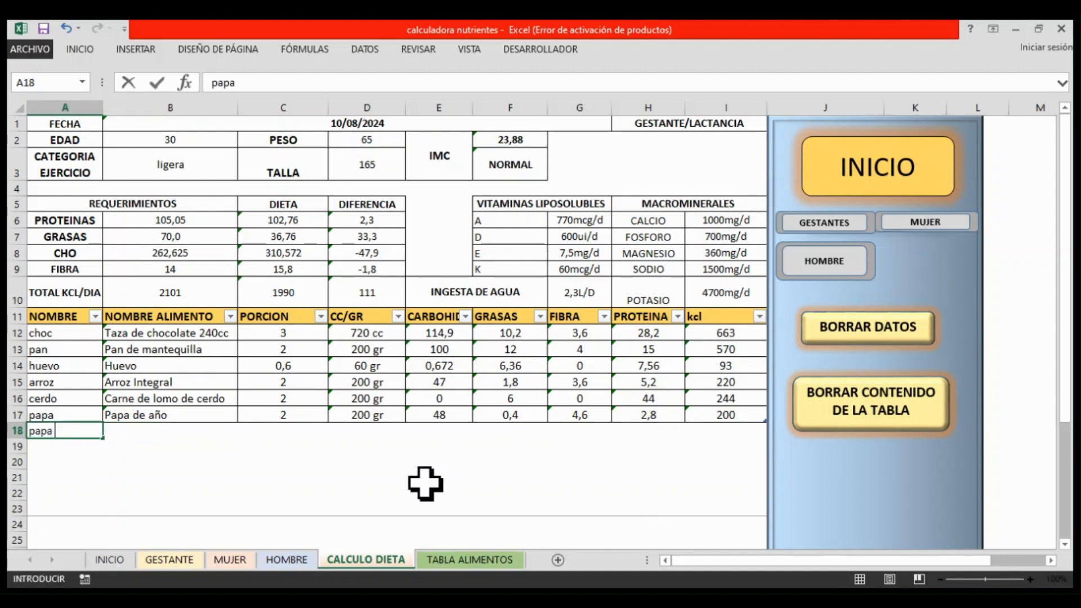
text(cri)
key(Tab)
key(Tab)
text(1)
key(Return)
- Add a food row in row 19 with the name arroz bla and a portion of 2
key(Left)
key(Left)
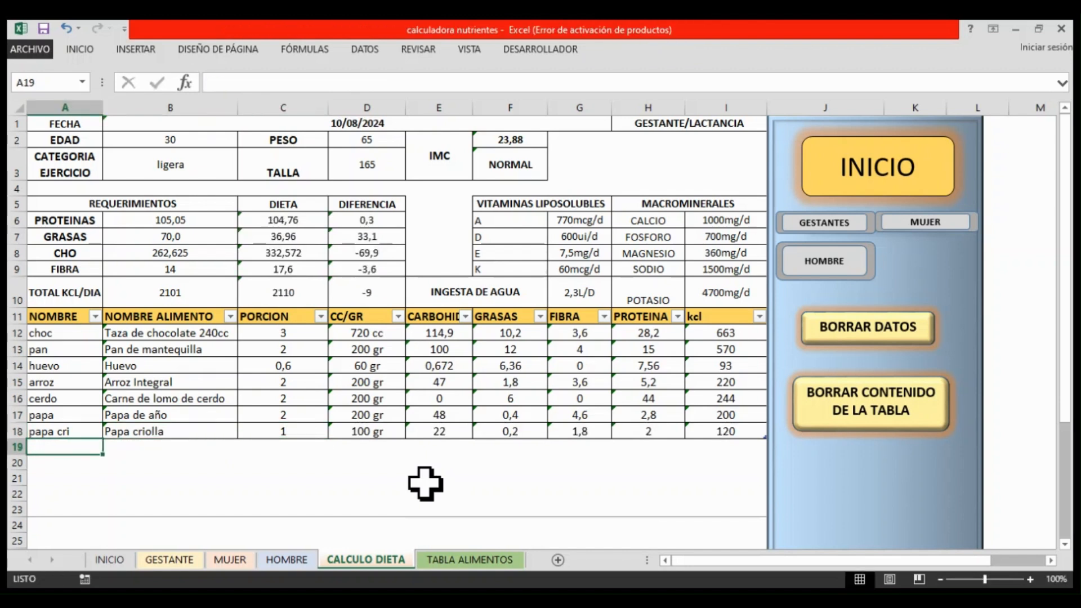
text(arroz)
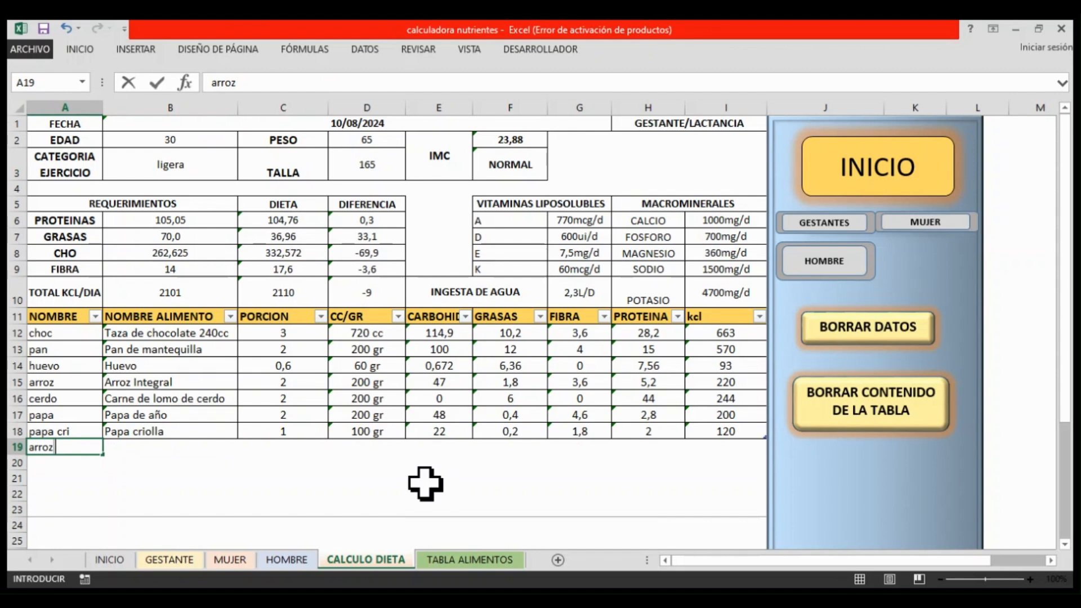
text( bla)
key(Tab)
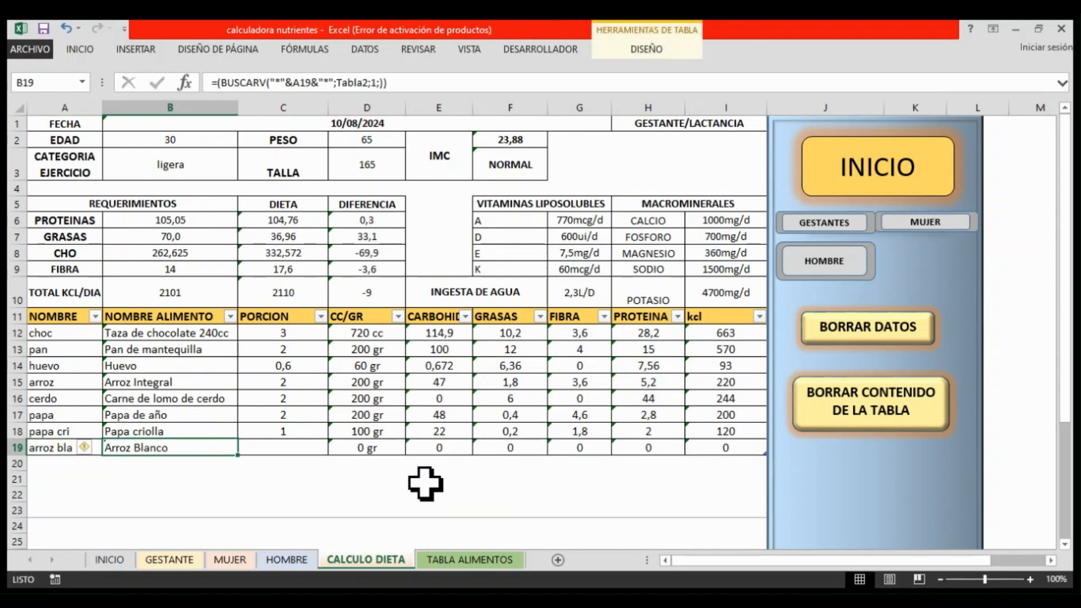
key(Tab)
text(2)
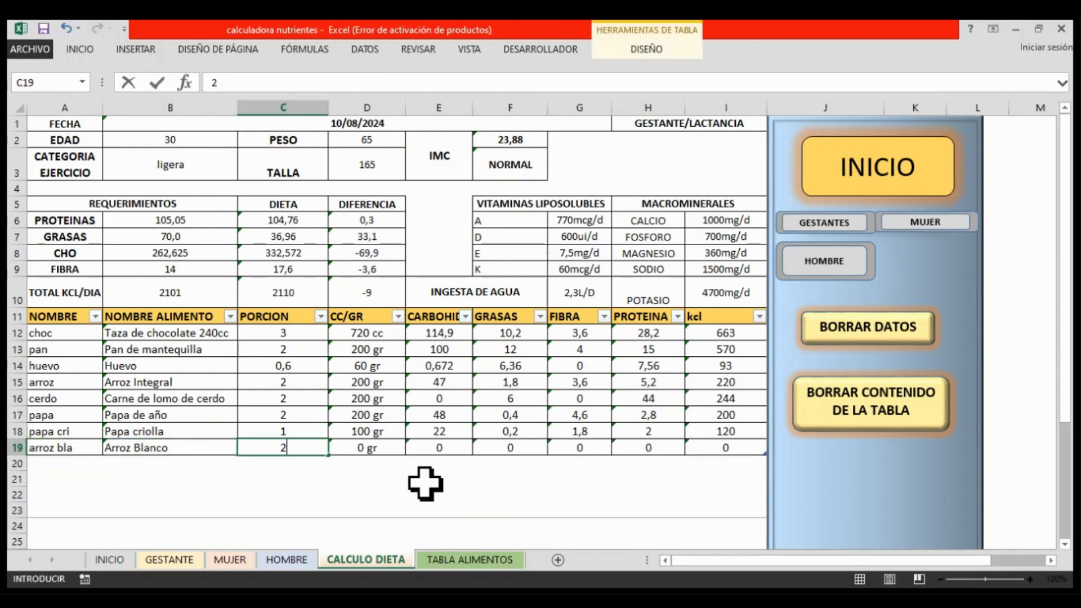
key(Return)
- Add a food row in row 20 with the name papay and a portion of 1
key(Left)
key(Left)
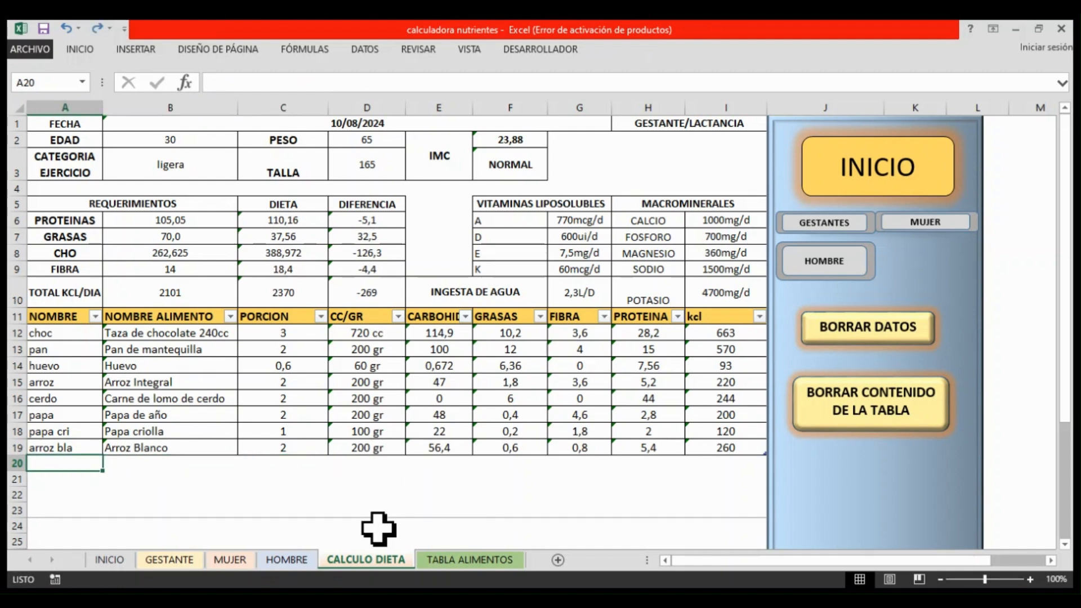
text(papay)
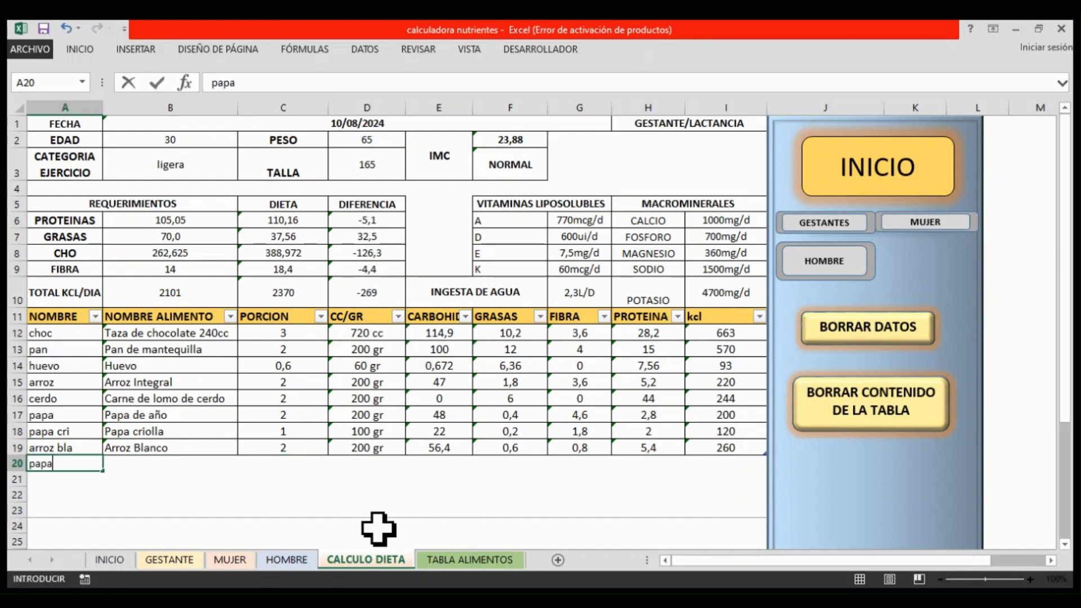
key(Tab)
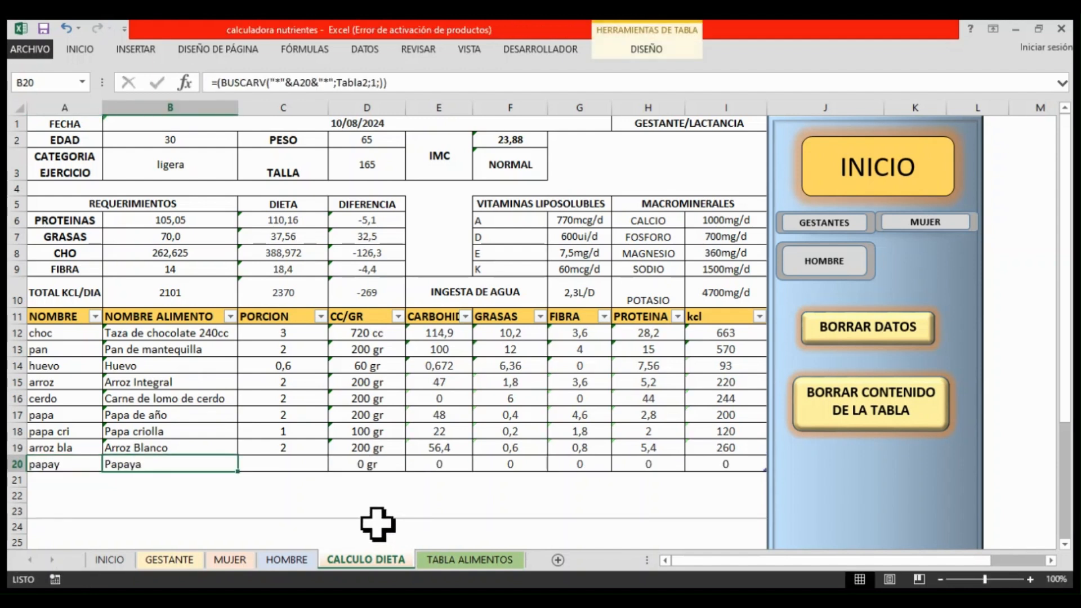
key(Tab)
text(1)
key(Return)
- Add a food row in row 21 with the name manzana and a portion of 1
key(Left)
key(Left)
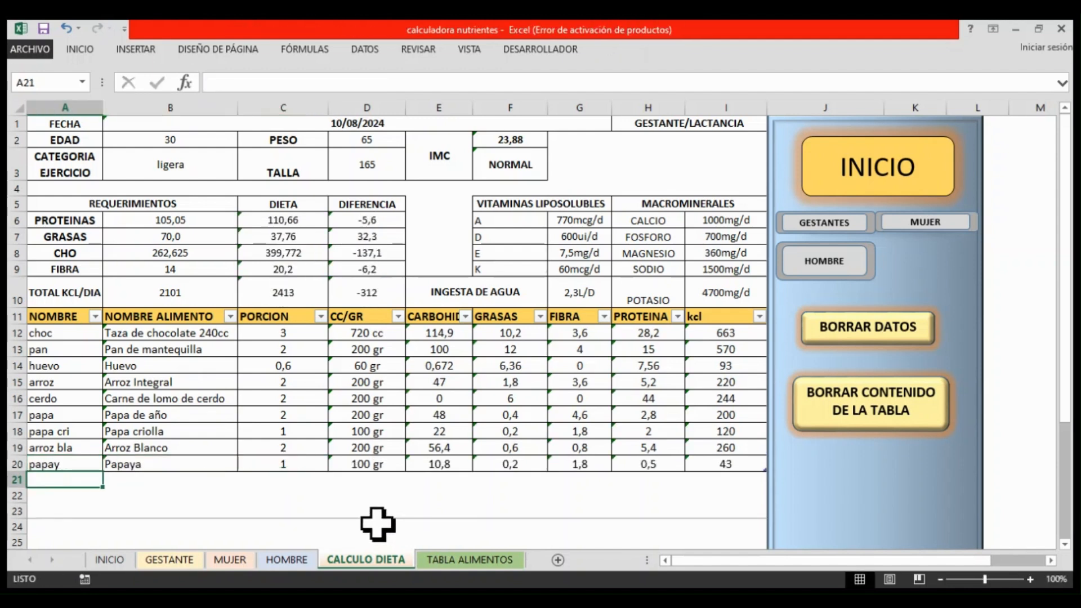
text(manzana)
key(Tab)
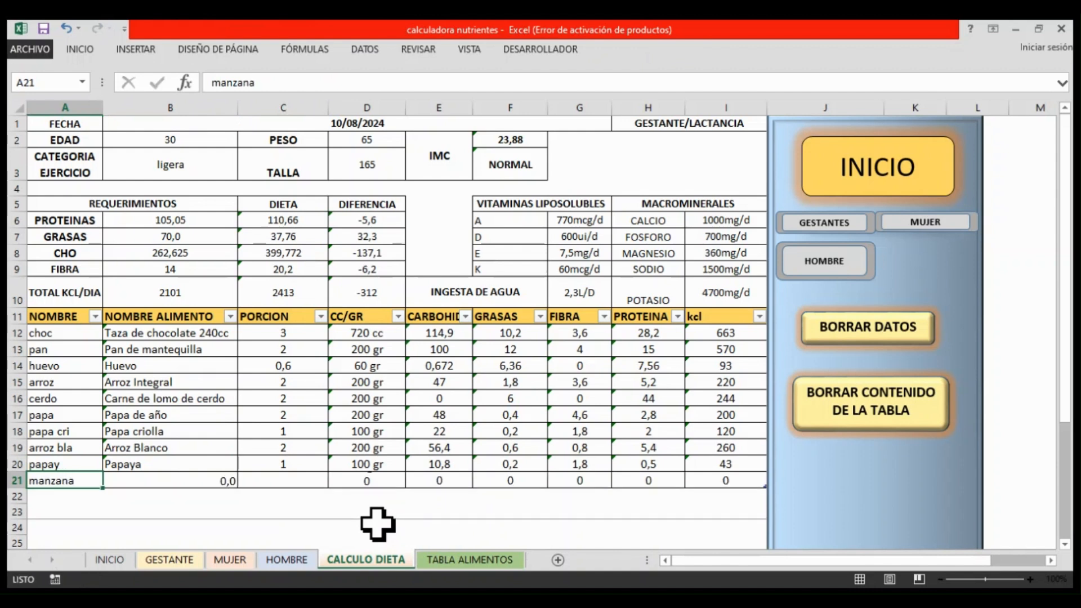
key(Tab)
text(1)
key(Return)
- Add a food row in row 22 with the name coca and a portion of 2
key(Left)
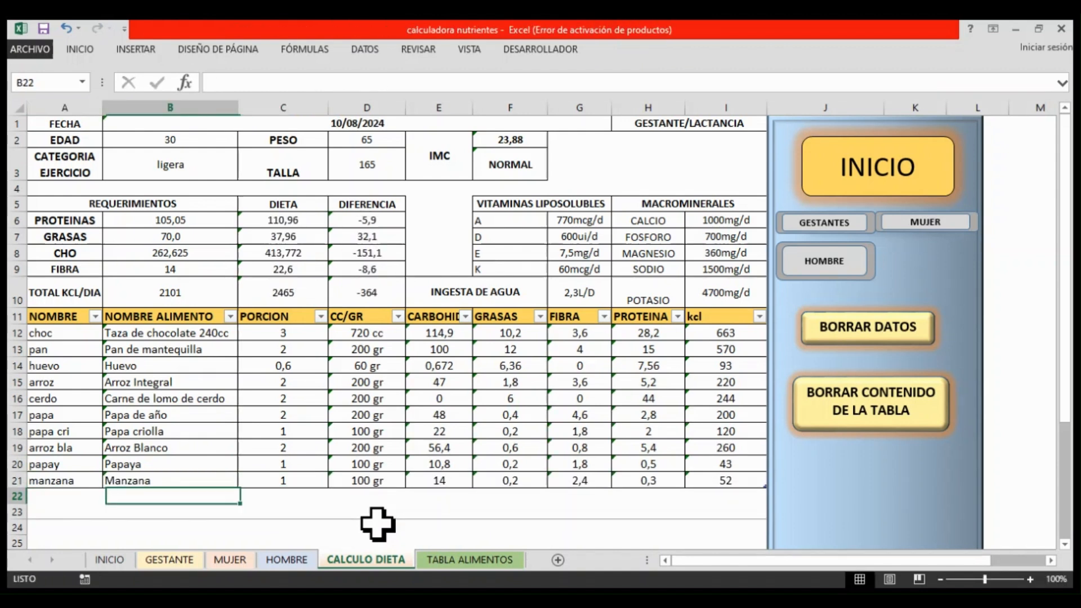
key(Left)
text(coca)
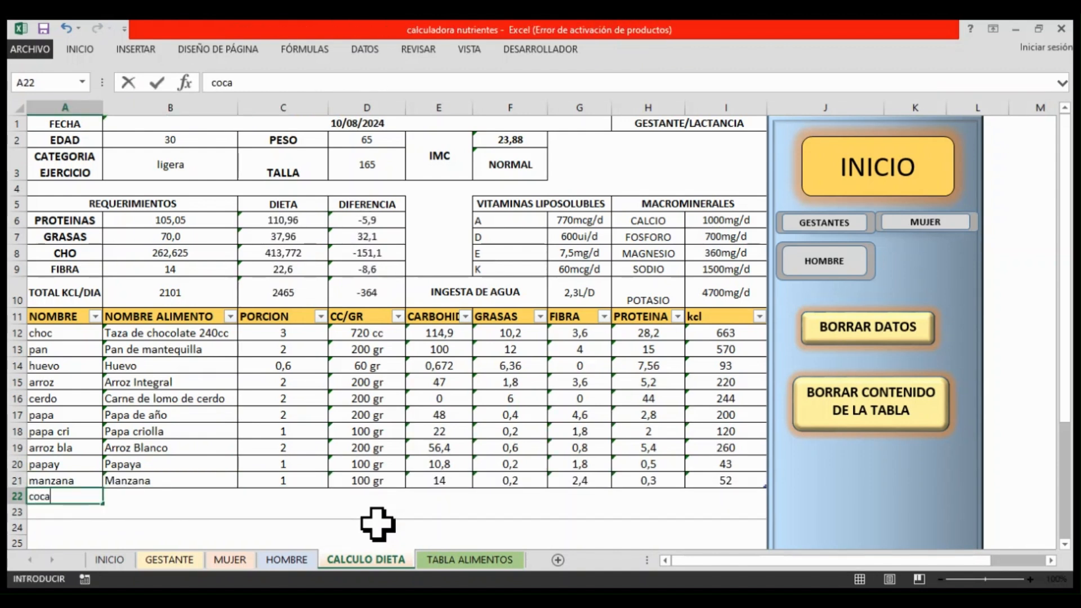
key(Tab)
key(Tab)
text(2)
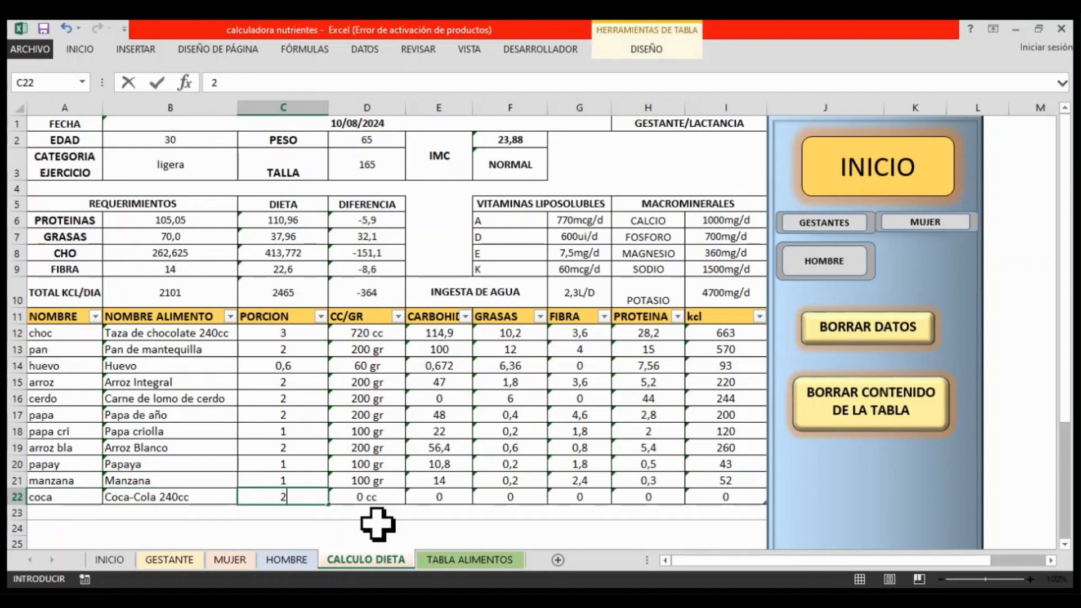
key(Tab)
key(Down)
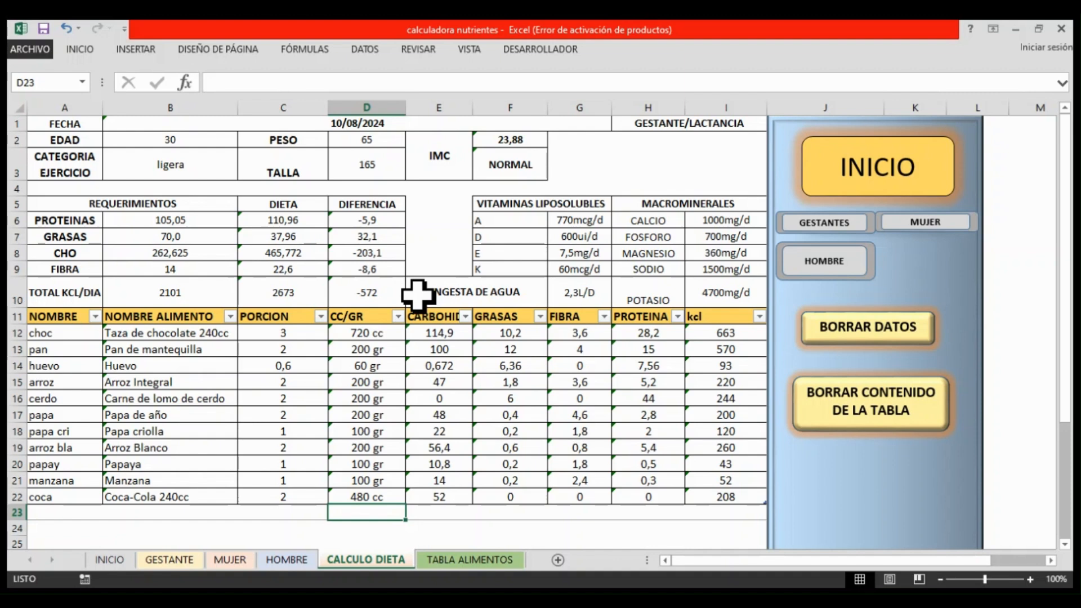
- Preview the printout of the completed diet sheet and return to the sheet without printing
key(alt+Tab)
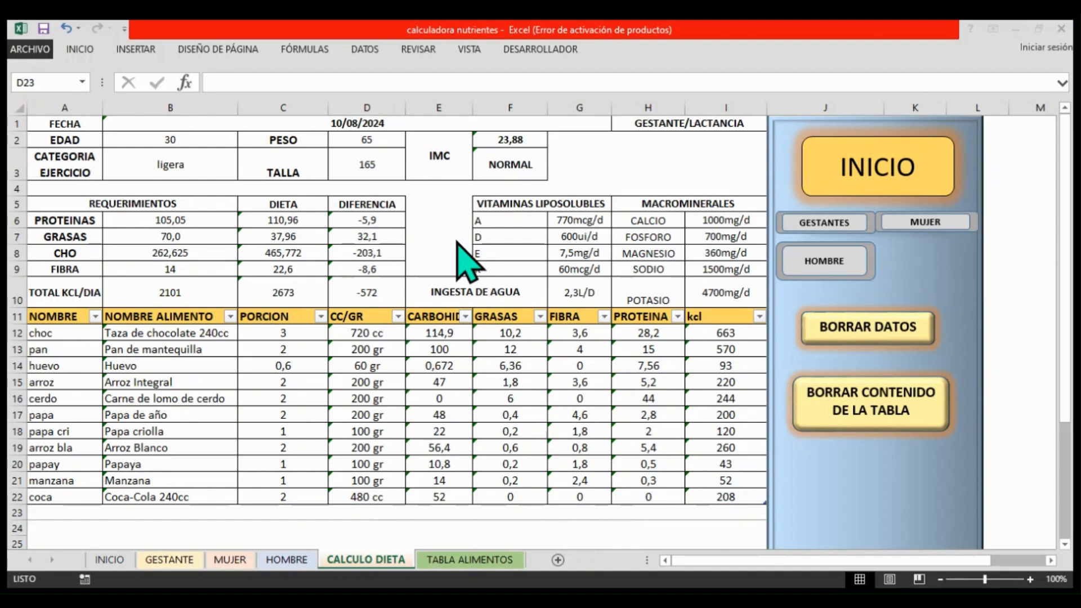
key(ctrl+p)
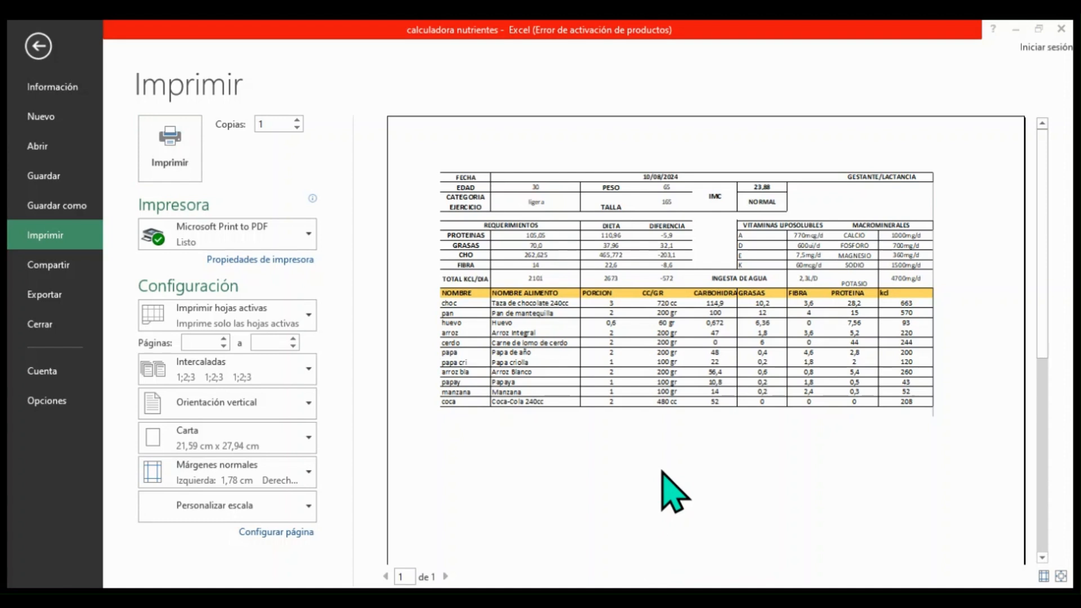
click(568, 526)
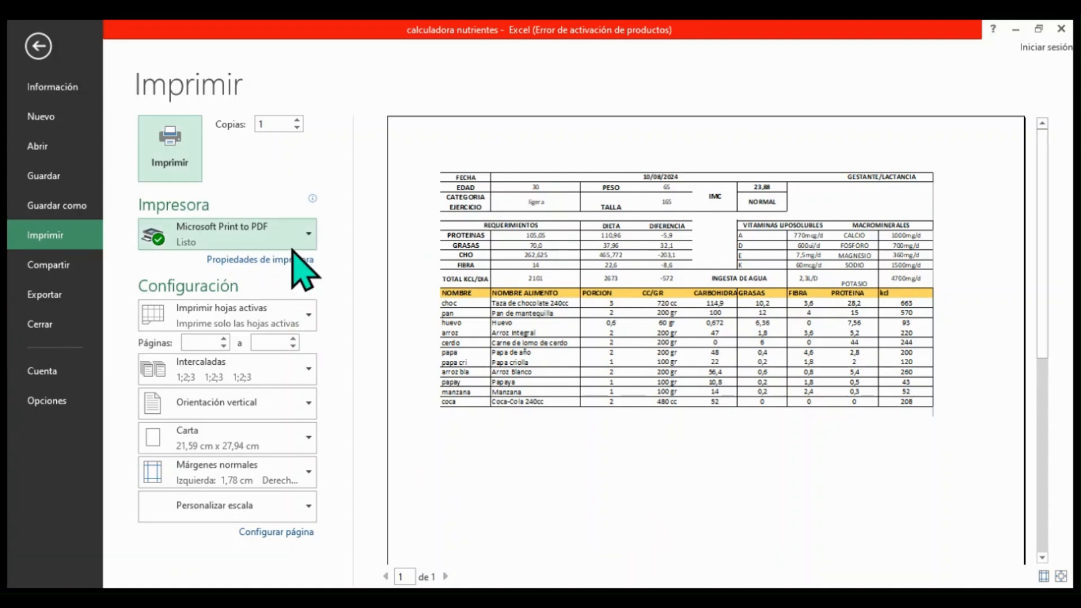
click(34, 45)
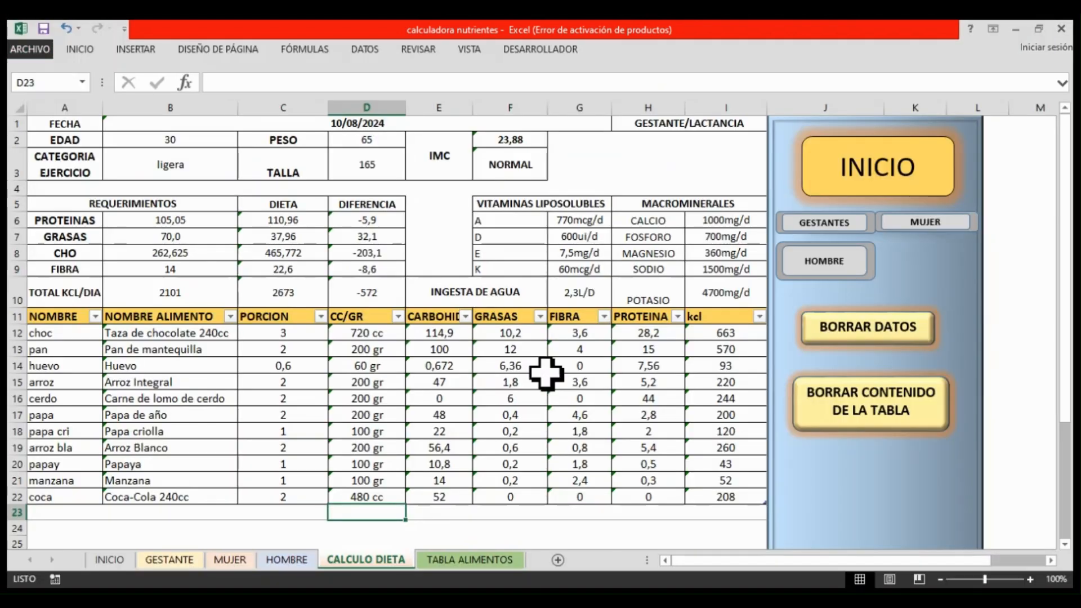
- Examine the foods and their nutrient values in the TABLA ALIMENTOS sheet from start to end
click(482, 560)
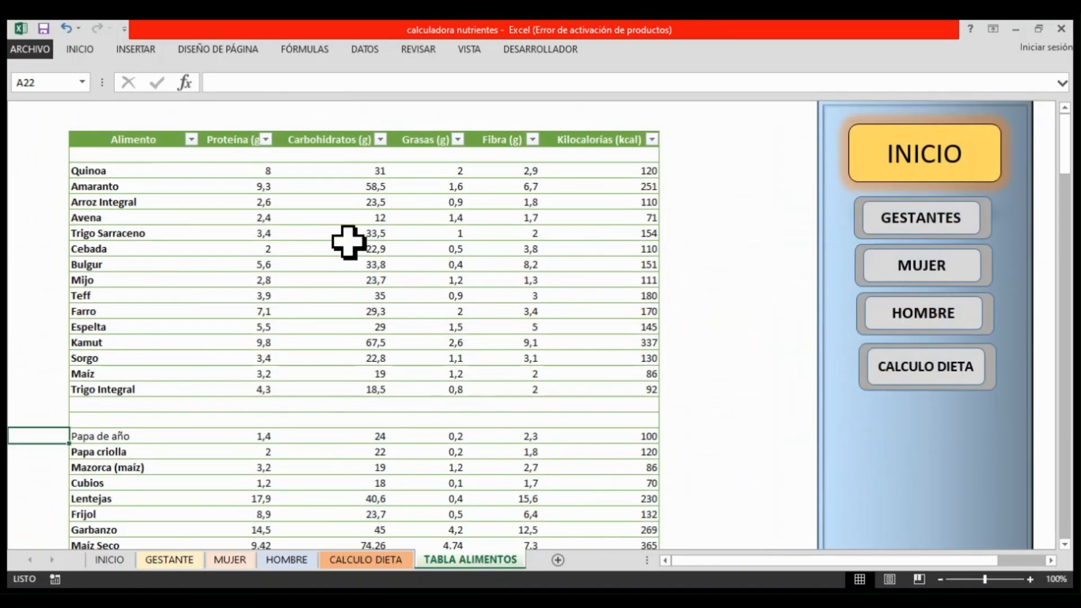
scroll(323, 379, down, 12)
scroll(323, 379, up, 13)
scroll(323, 379, down, 1)
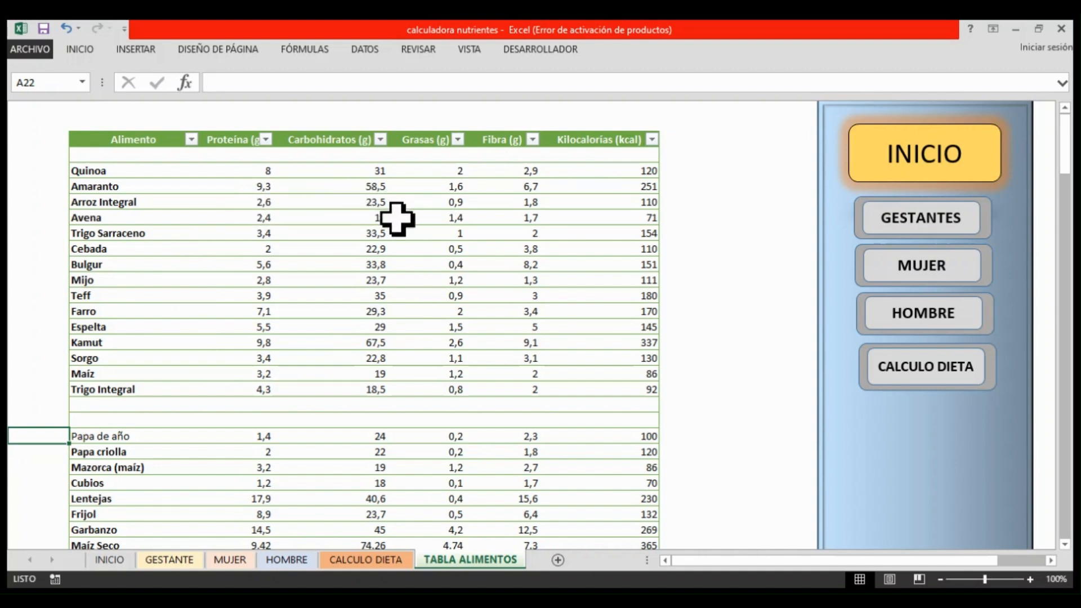
key(ctrl+Home)
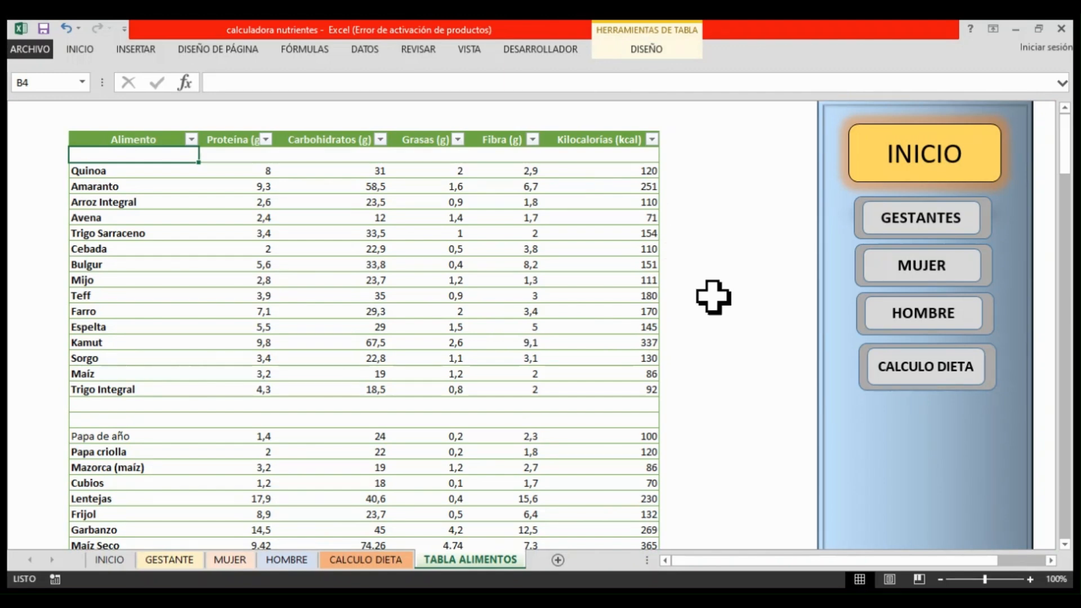
- View the MUJER and HOMBRE calculation sheets from the INICIO sheet, returning to INICIO after each one
click(924, 164)
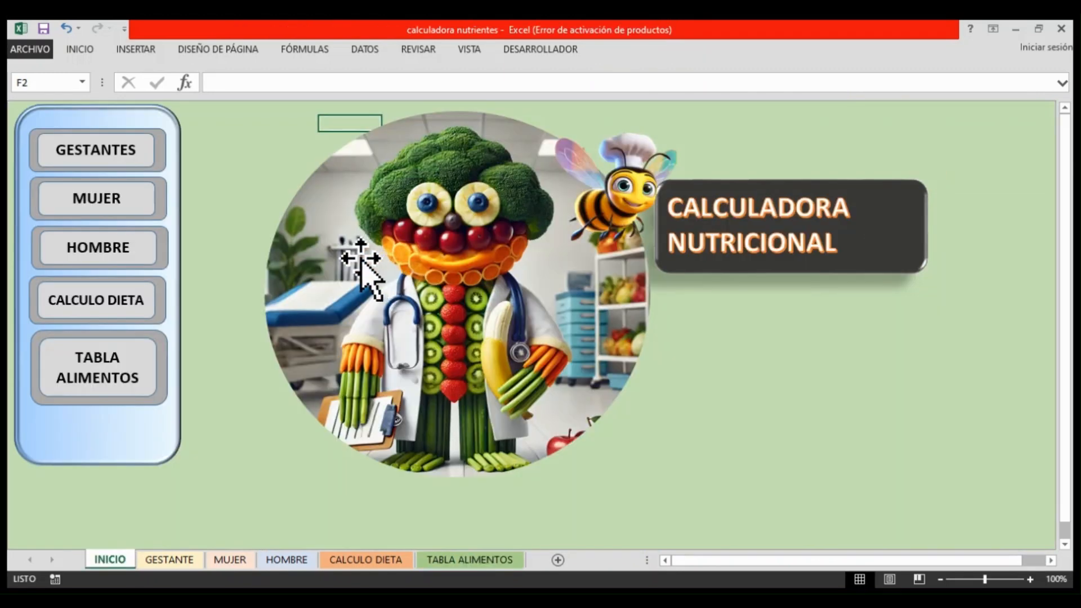
click(135, 225)
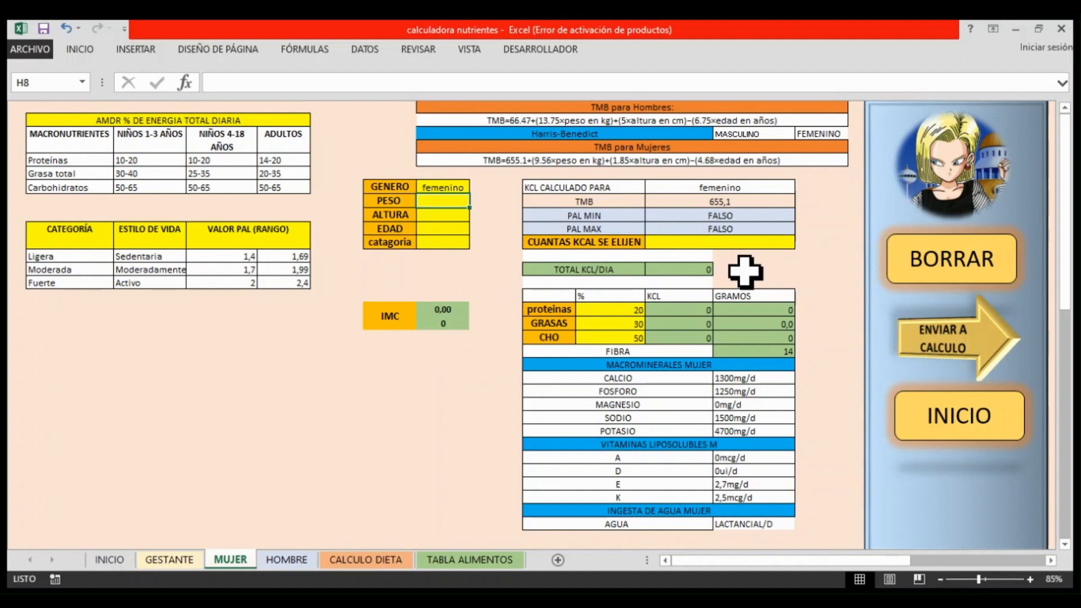
click(934, 417)
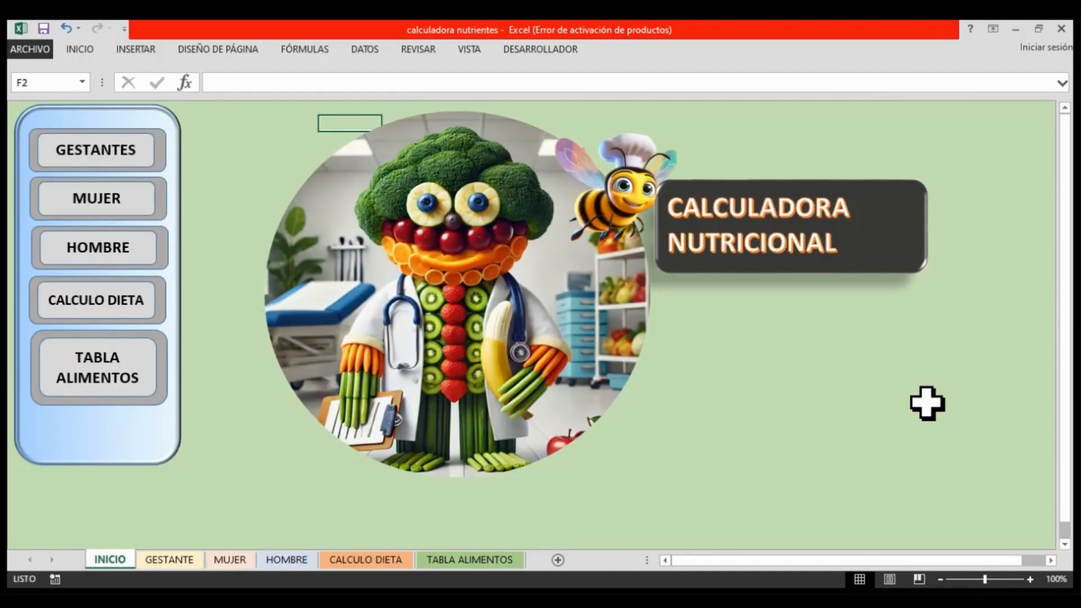
click(117, 249)
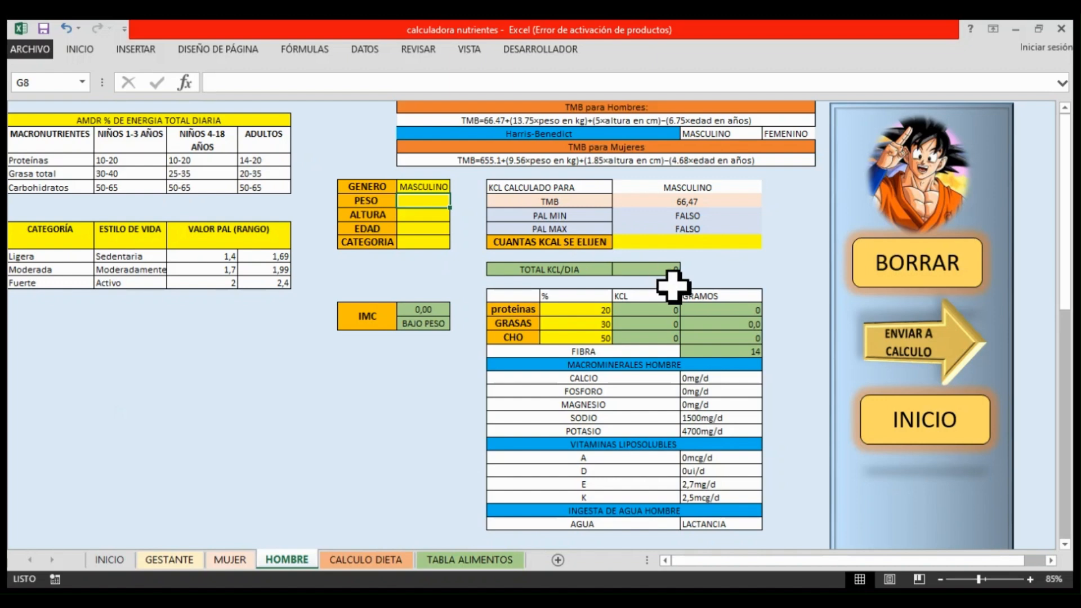
click(917, 417)
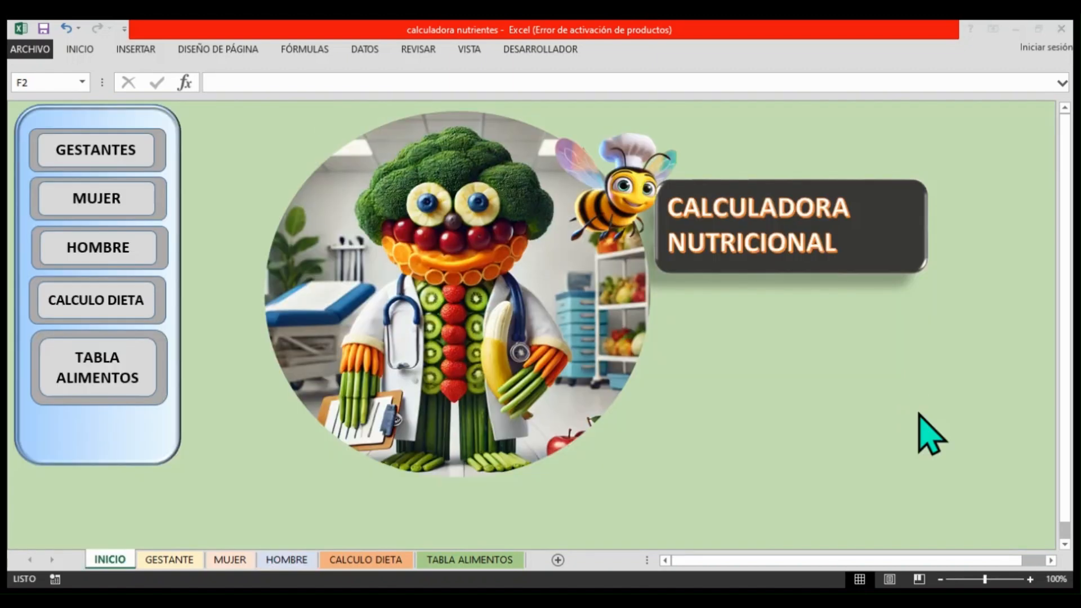
- Clear all food rows from the diet table in the CALCULO DIETA sheet
click(430, 522)
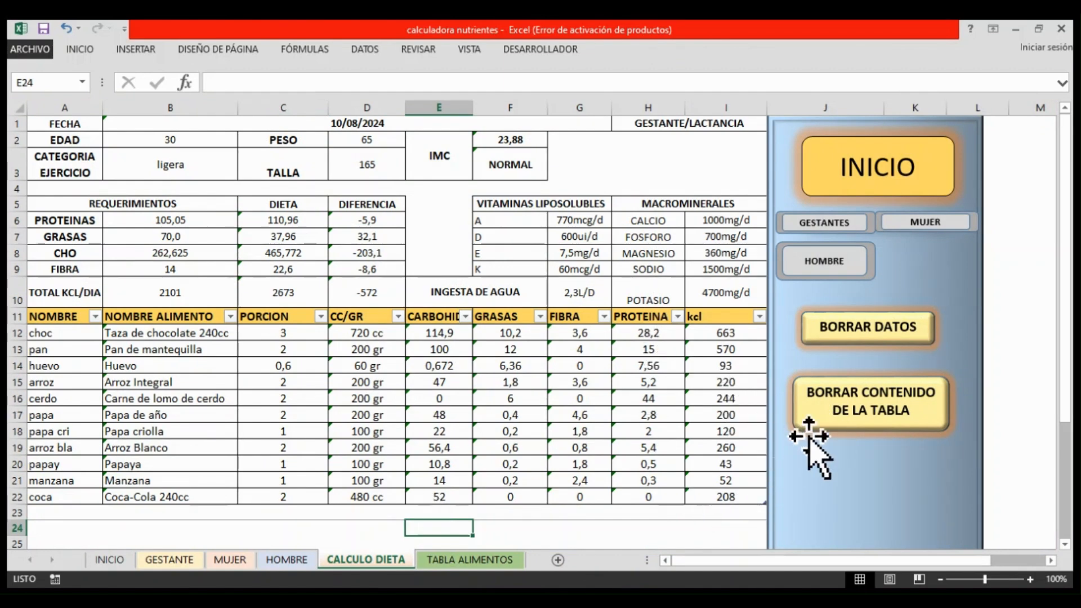
click(857, 421)
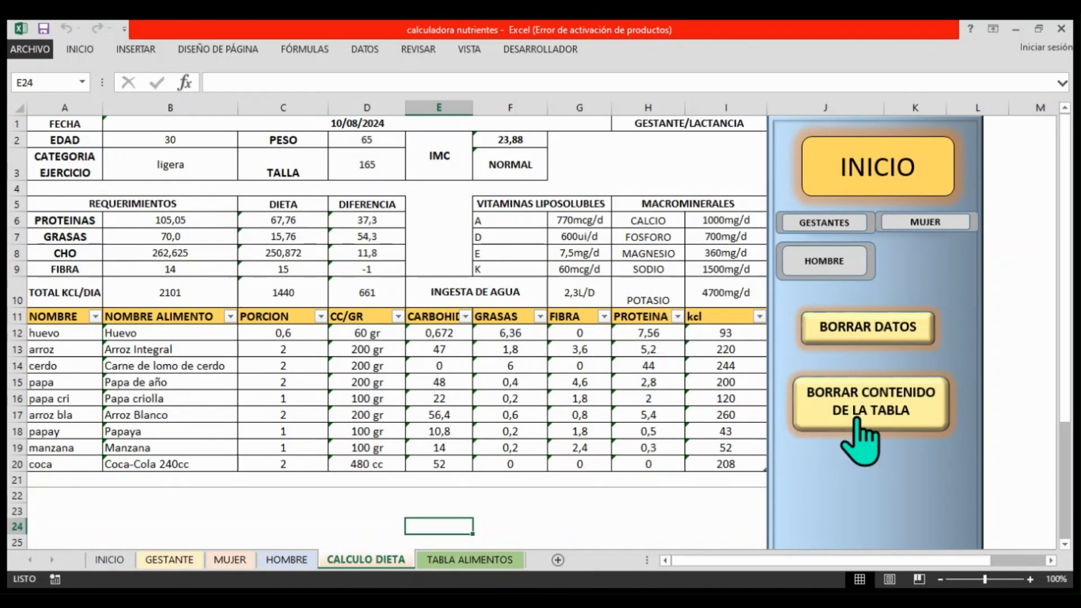
click(857, 421)
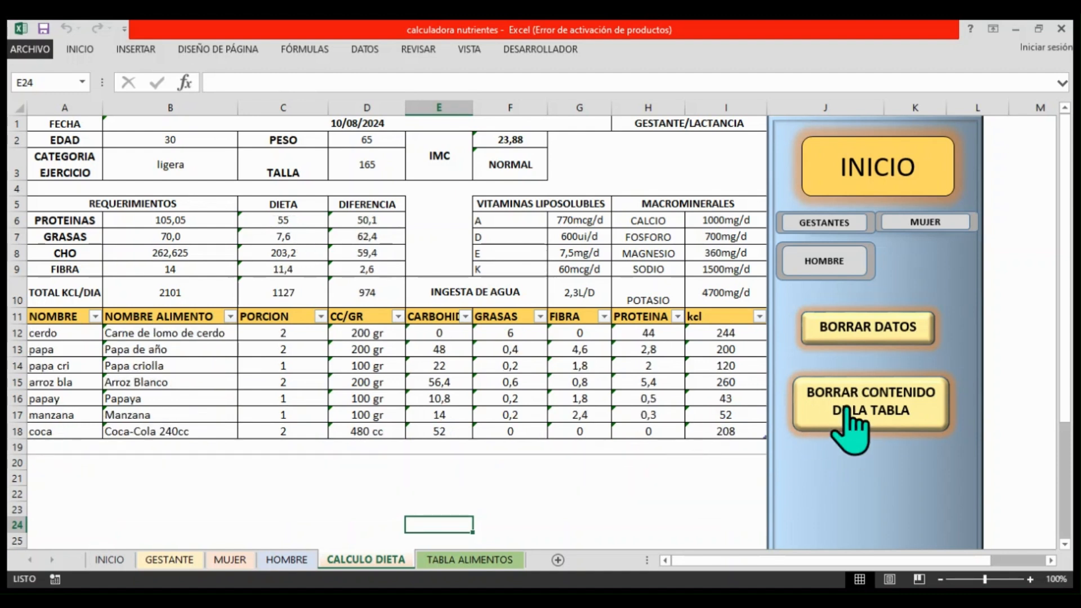
click(857, 421)
click(854, 411)
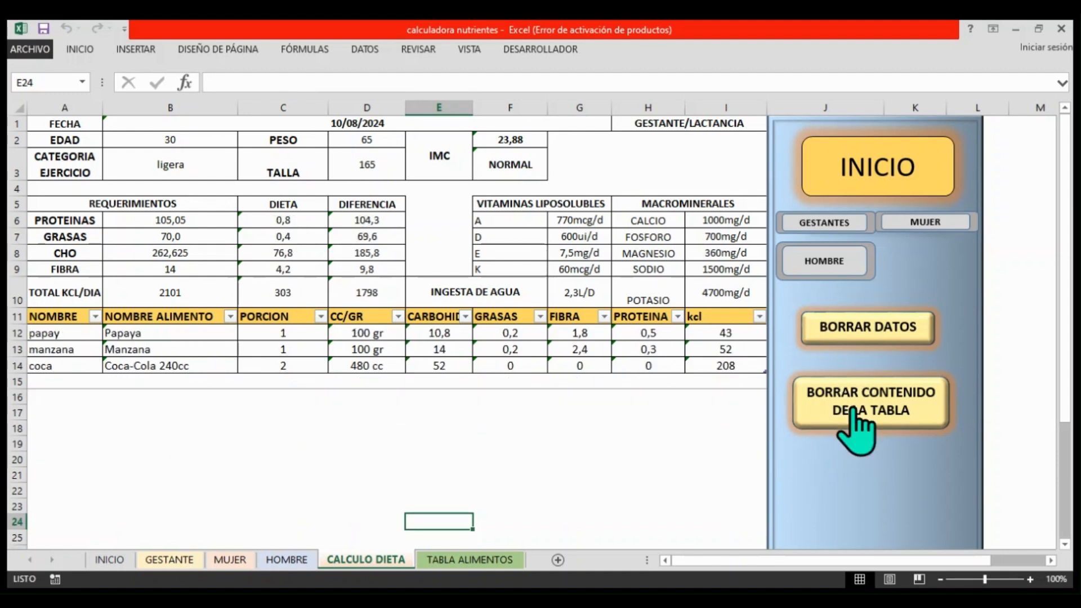
click(853, 411)
click(853, 411)
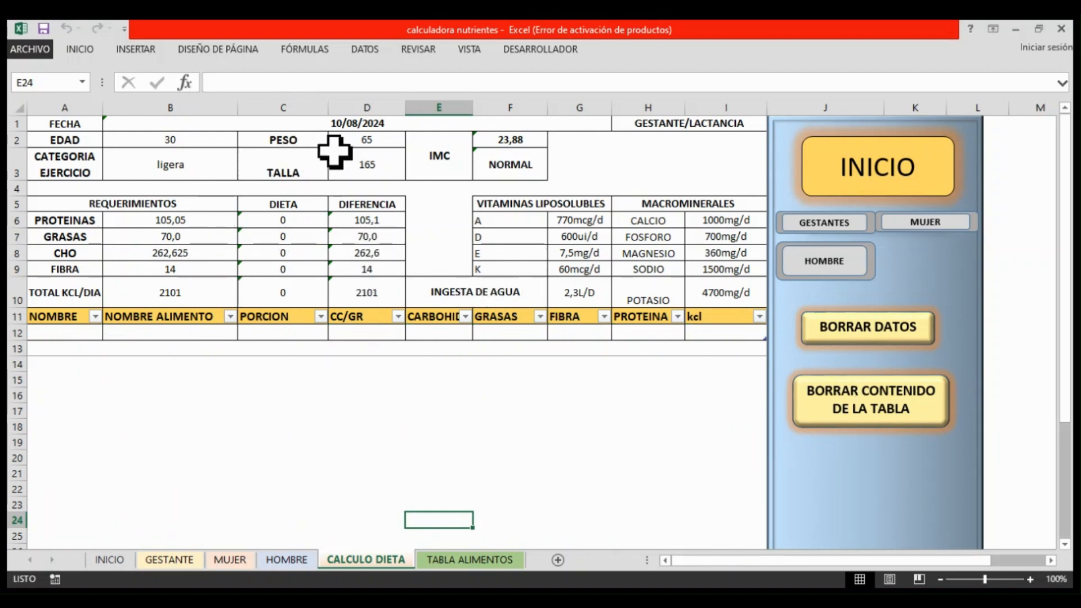
- Clear the person's data and requirements in CALCULO DIETA and the inputs in GESTANTE, and return to the INICIO sheet
click(826, 333)
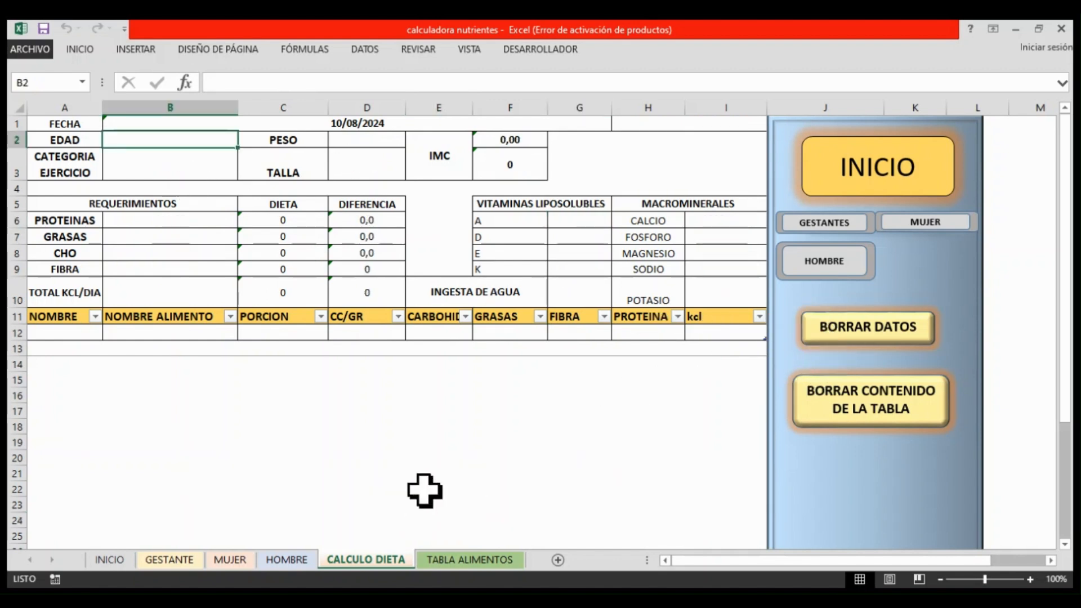
click(814, 224)
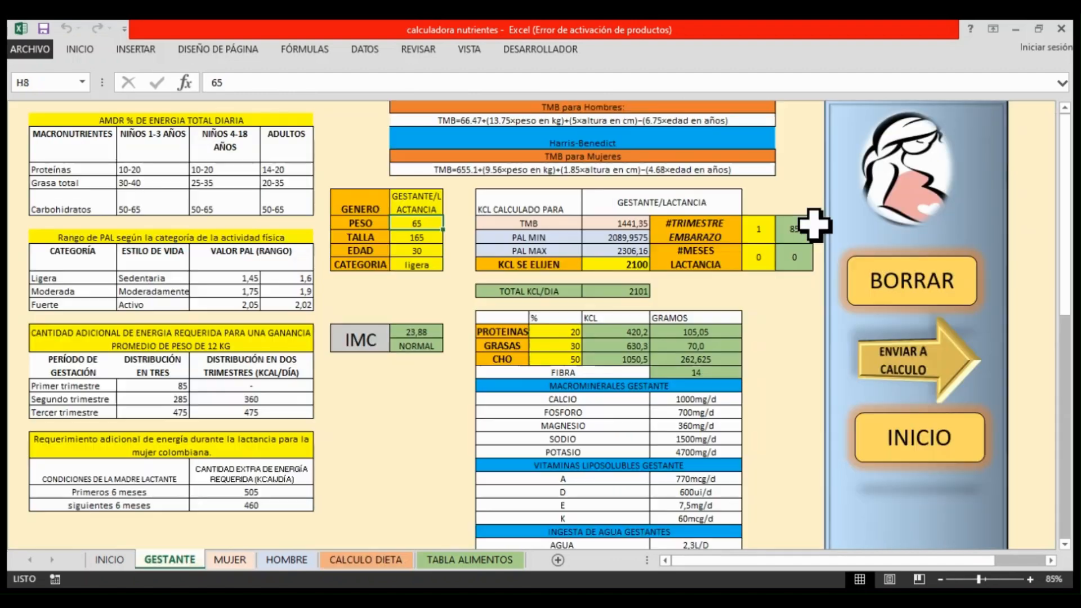
click(887, 293)
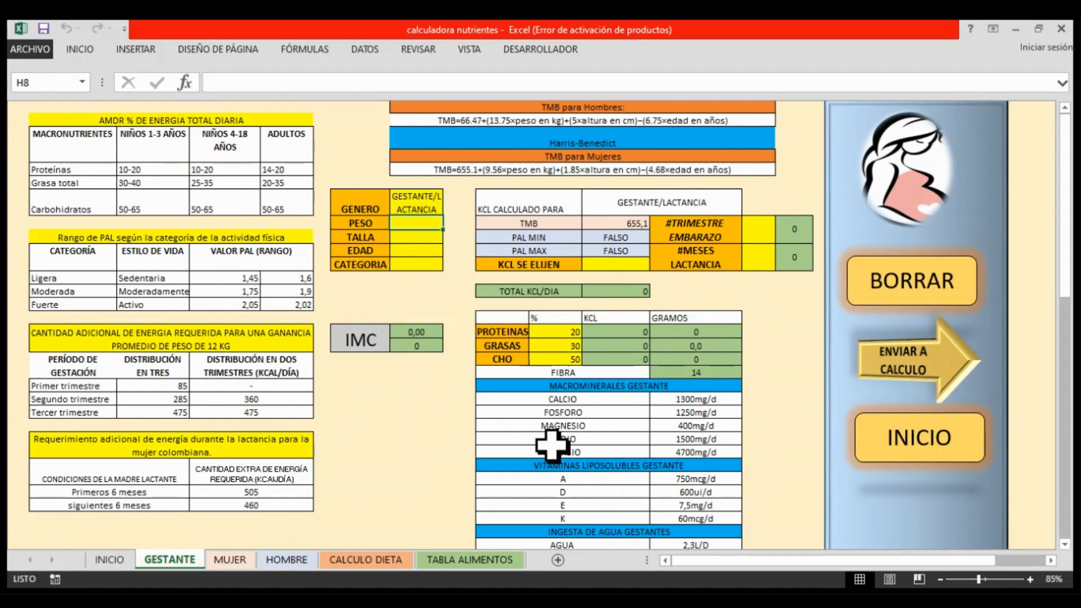
click(897, 450)
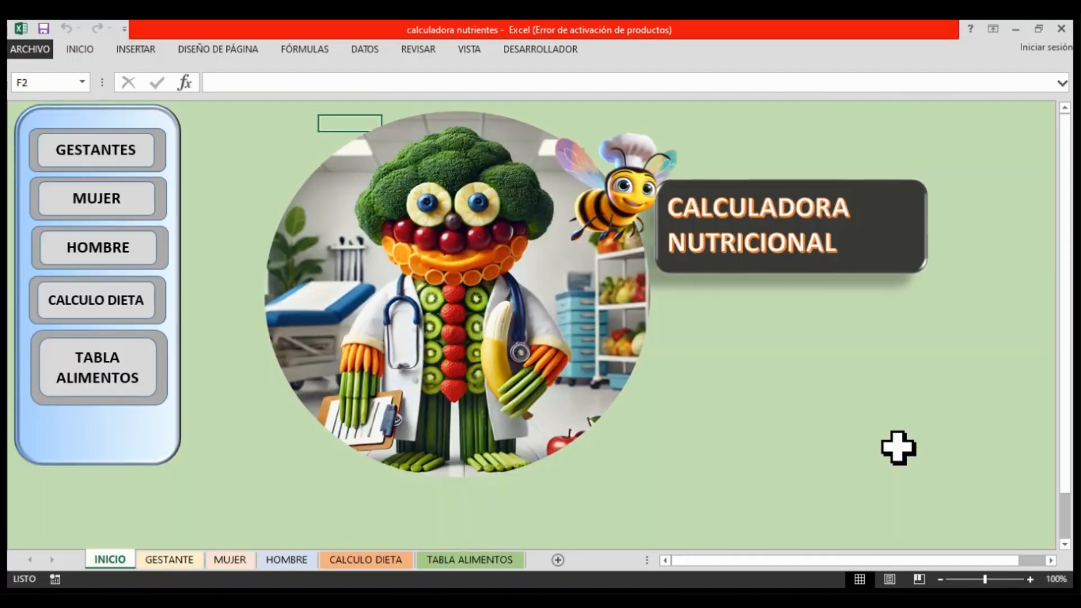
- Review the CALCULO DIETA and GESTANTE sheets, return to INICIO and open the HOMBRE sheet
click(101, 295)
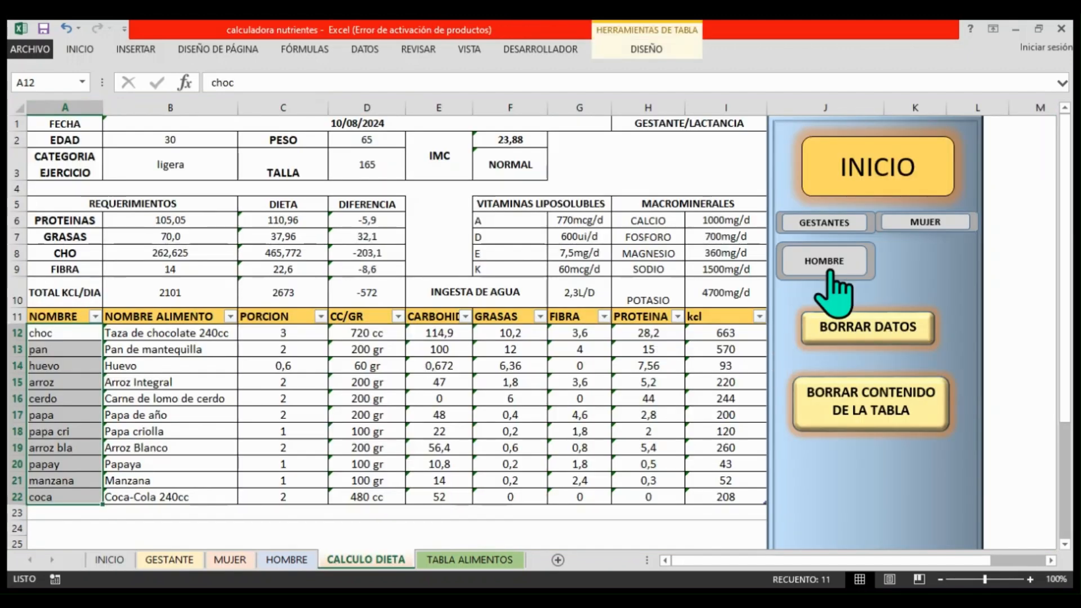
click(854, 228)
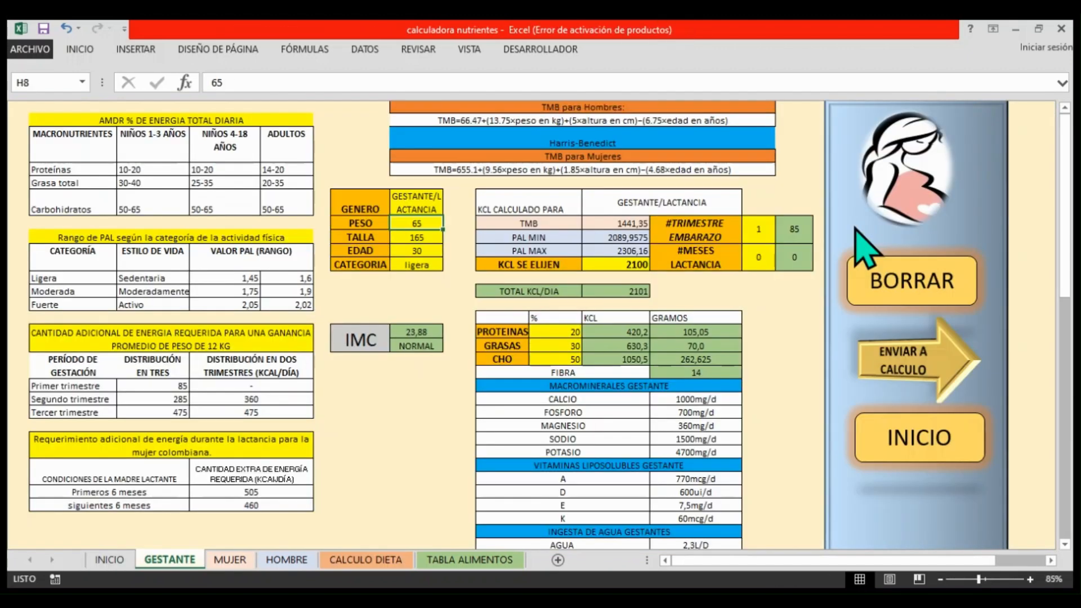
click(910, 434)
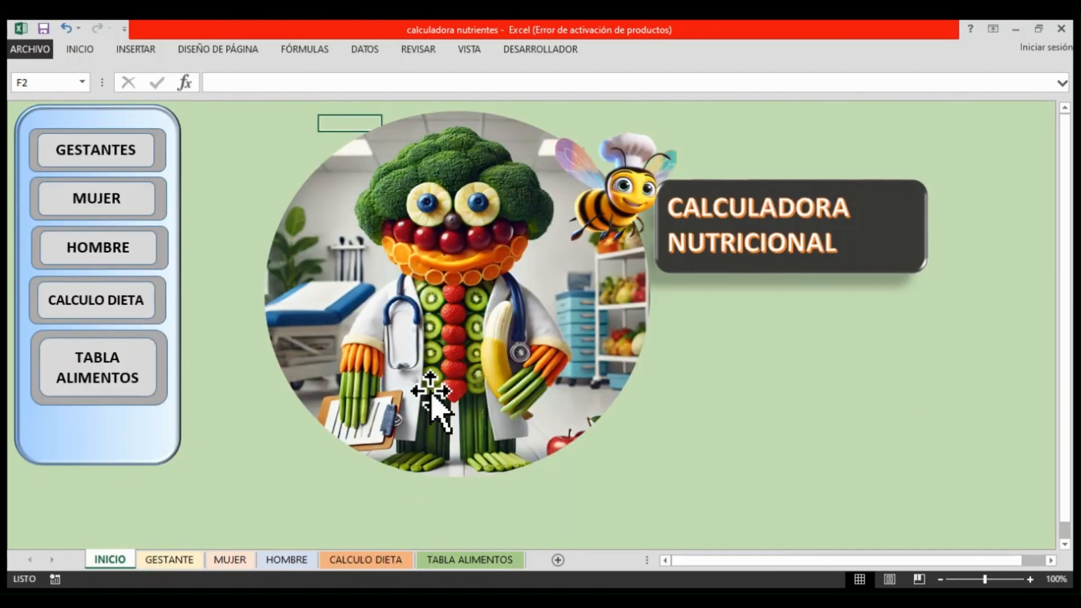
click(107, 256)
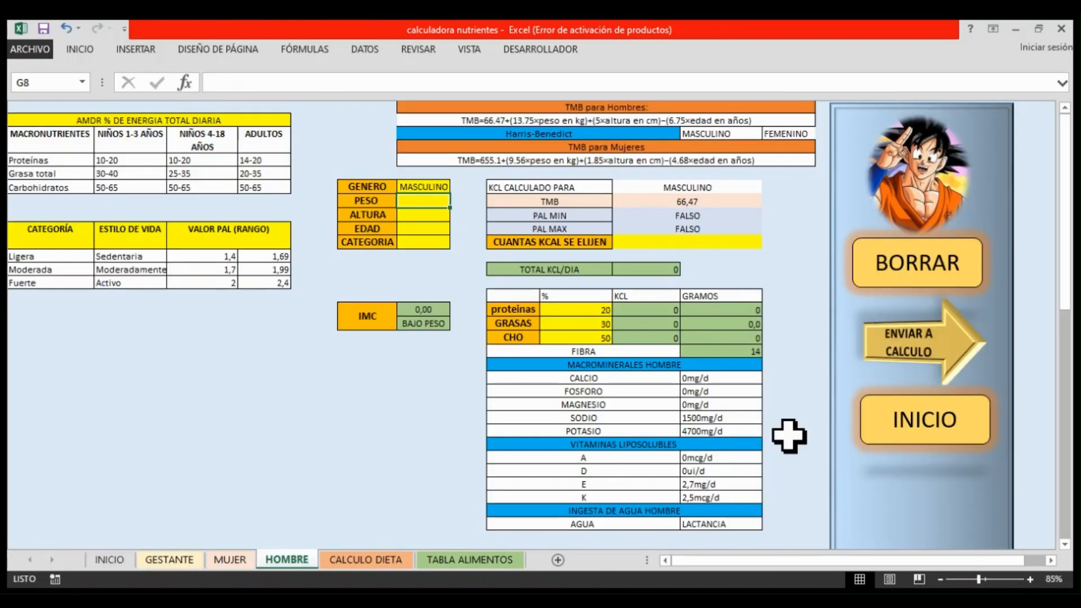